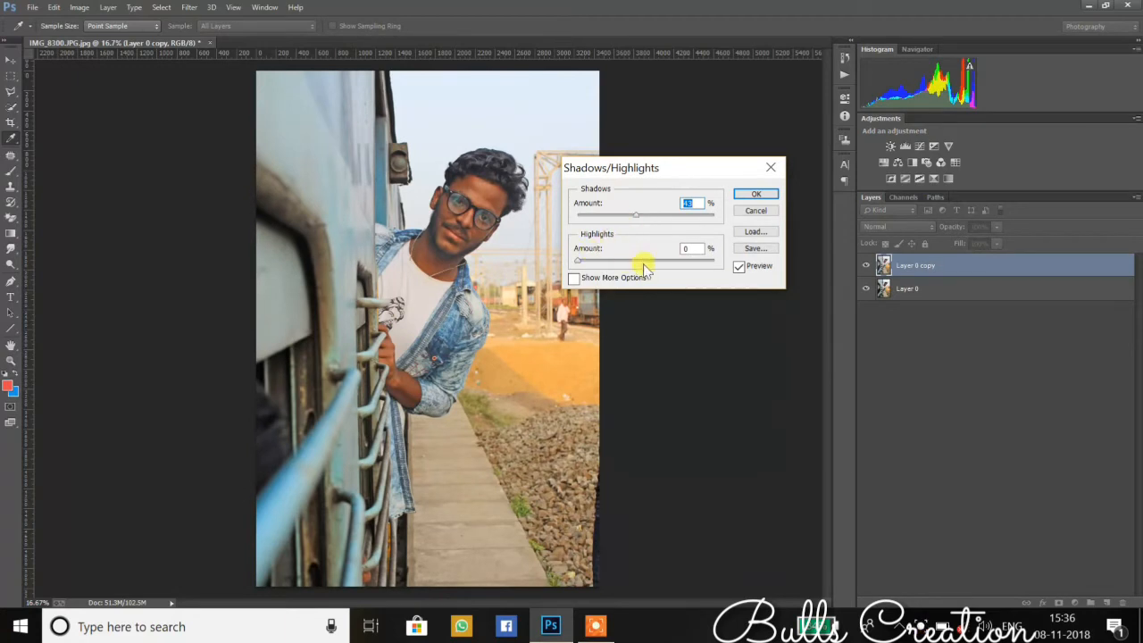
Set the Shadows/Highlights highlights tonal width and radius to 0, lower color correction to +2, and apply the adjustment.
{"action": "left_click", "coordinate": [586, 278]}
{"action": "left_click_drag", "start_coordinate": [627, 341], "coordinate": [582, 316]}
{"action": "key", "text": "Tab"}
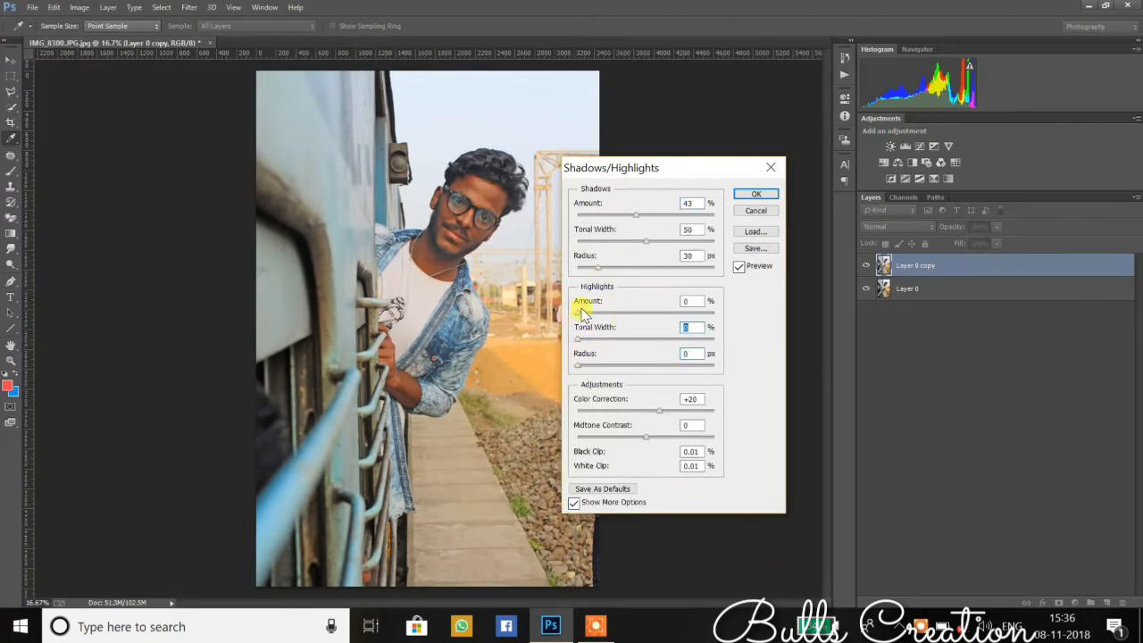
{"action": "left_click_drag", "start_coordinate": [661, 411], "coordinate": [612, 412]}
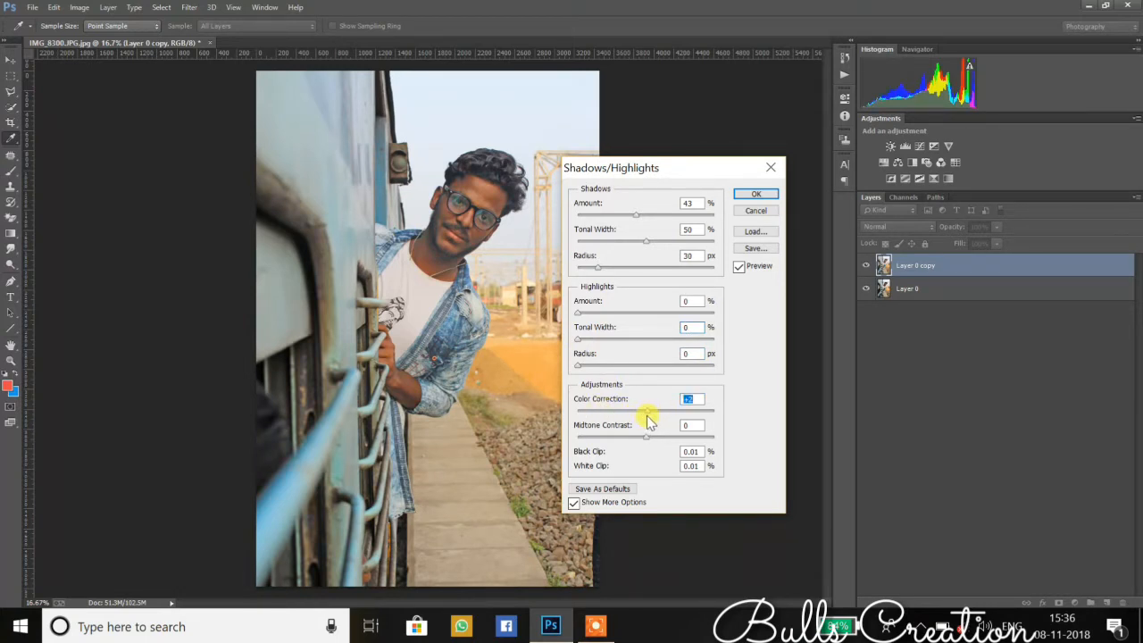
{"action": "key", "text": "Return"}
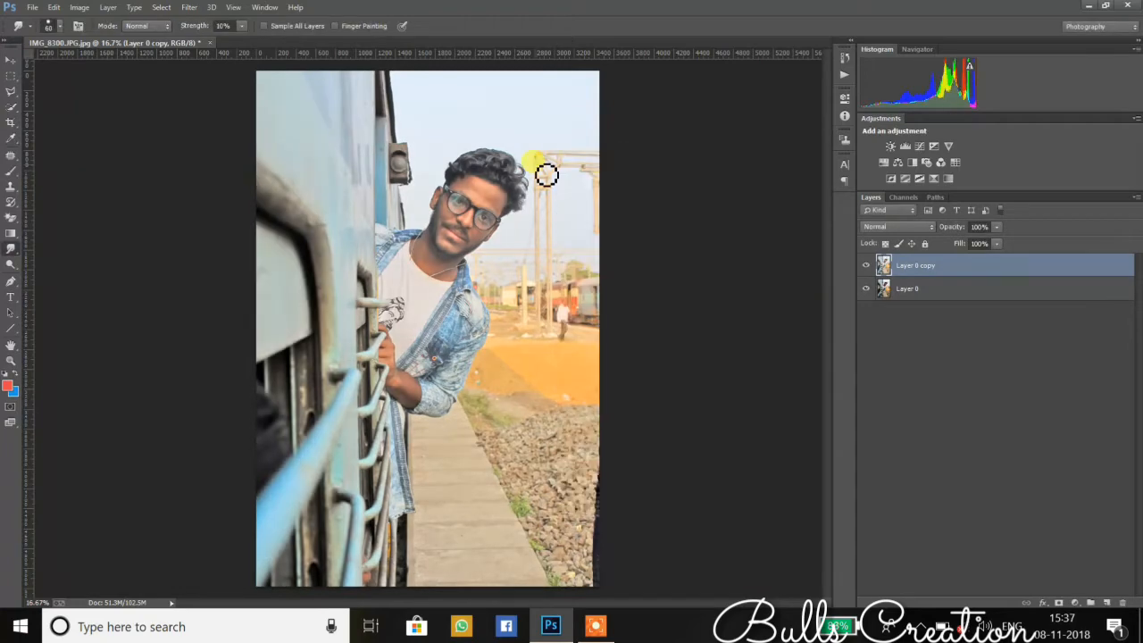
In the Camera Raw Filter, set contrast +33, highlights -26, shadows +50, whites +25, blacks +36 and clarity +15.
{"action": "left_click", "coordinate": [190, 8]}
{"action": "left_click", "coordinate": [237, 109]}
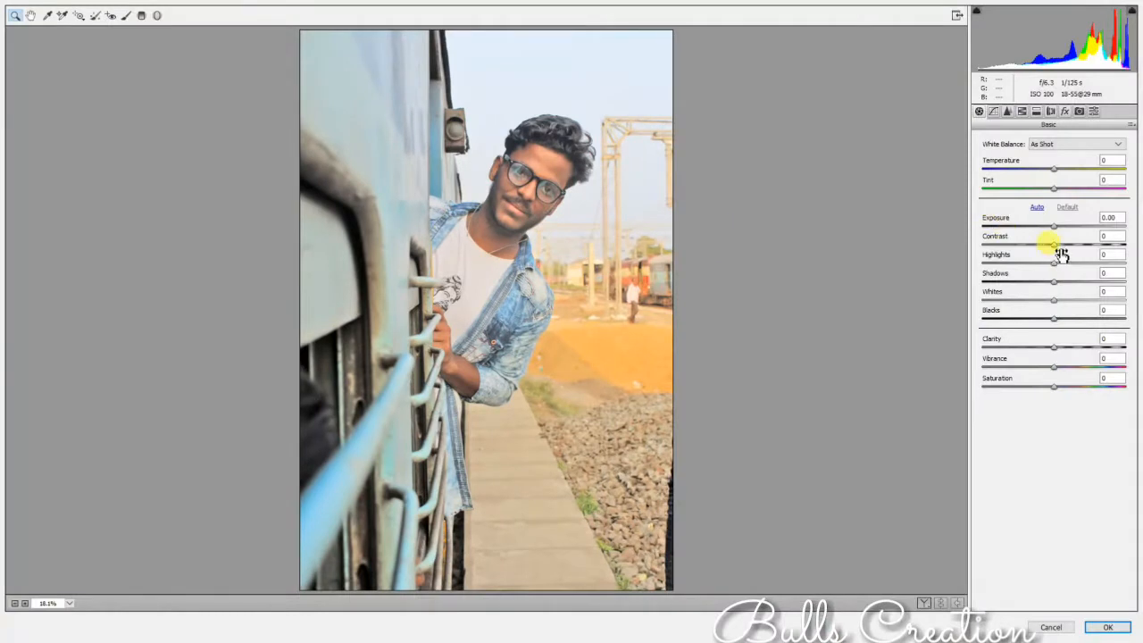
{"action": "left_click_drag", "start_coordinate": [1056, 247], "coordinate": [1079, 321]}
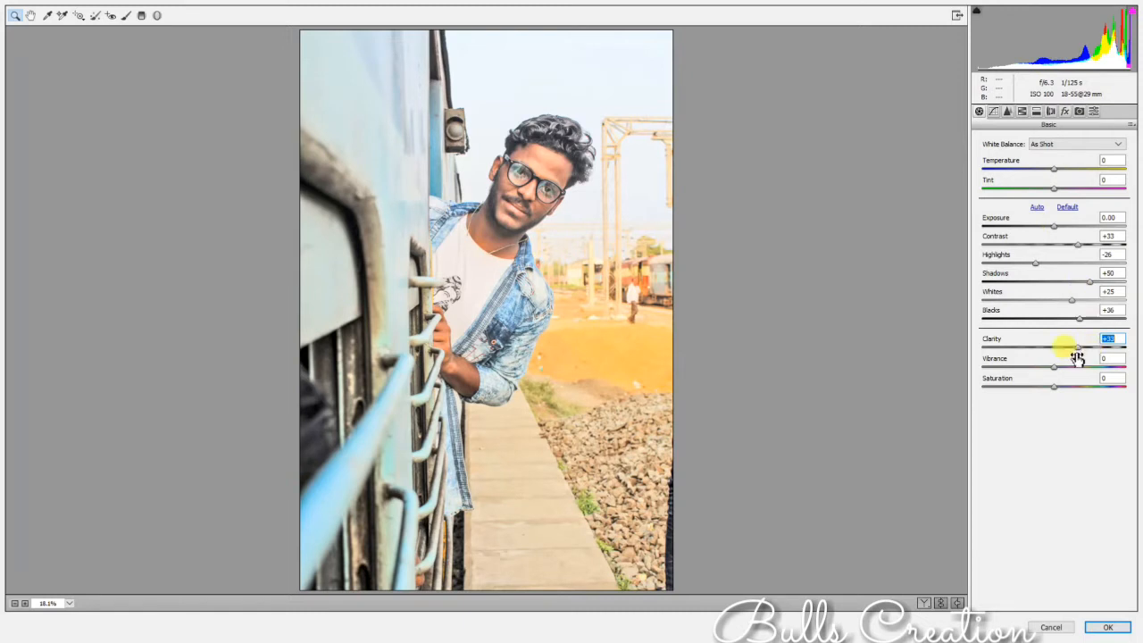
{"action": "left_click_drag", "start_coordinate": [1078, 347], "coordinate": [1059, 347]}
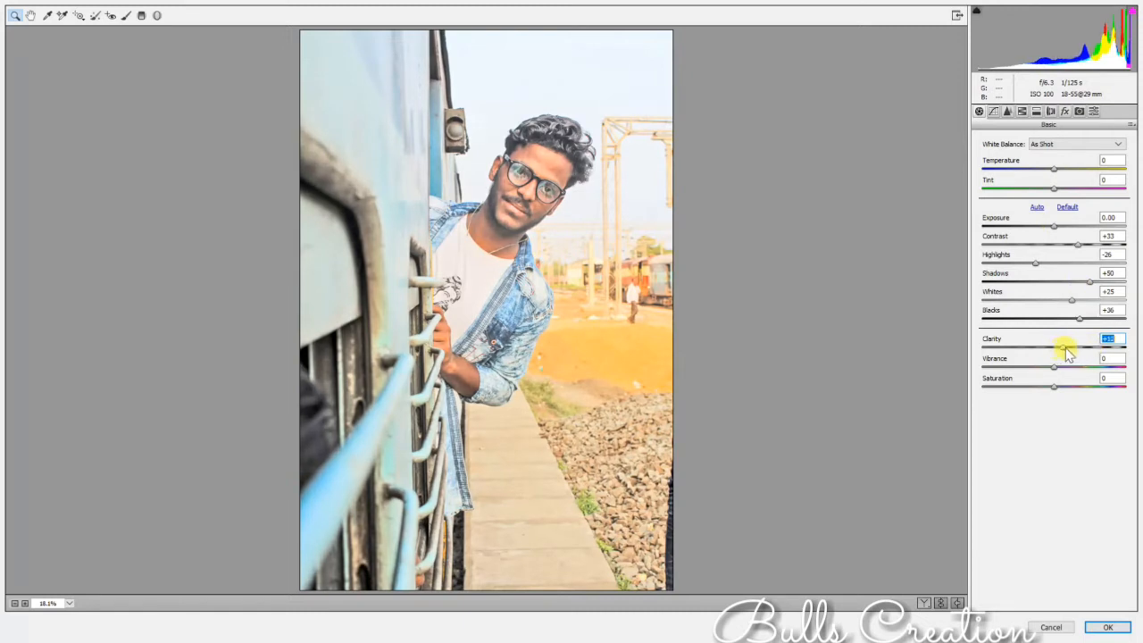
Lower the HSL saturation of reds to -20, oranges to -27 and yellows to -26.
{"action": "left_click", "coordinate": [1021, 110]}
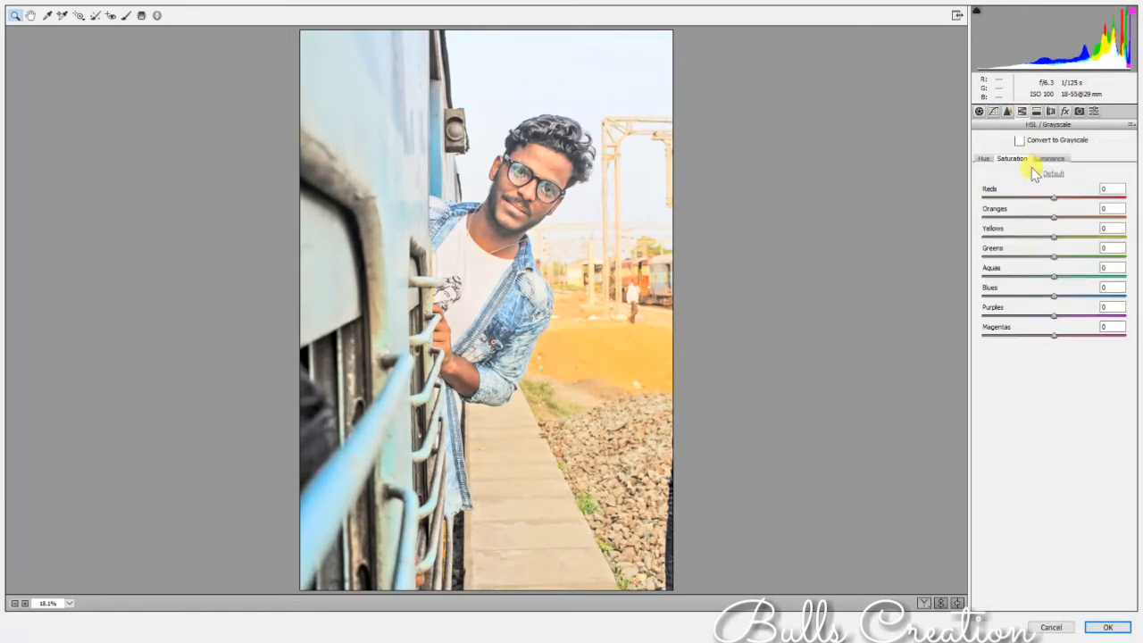
{"action": "left_click", "coordinate": [1035, 217]}
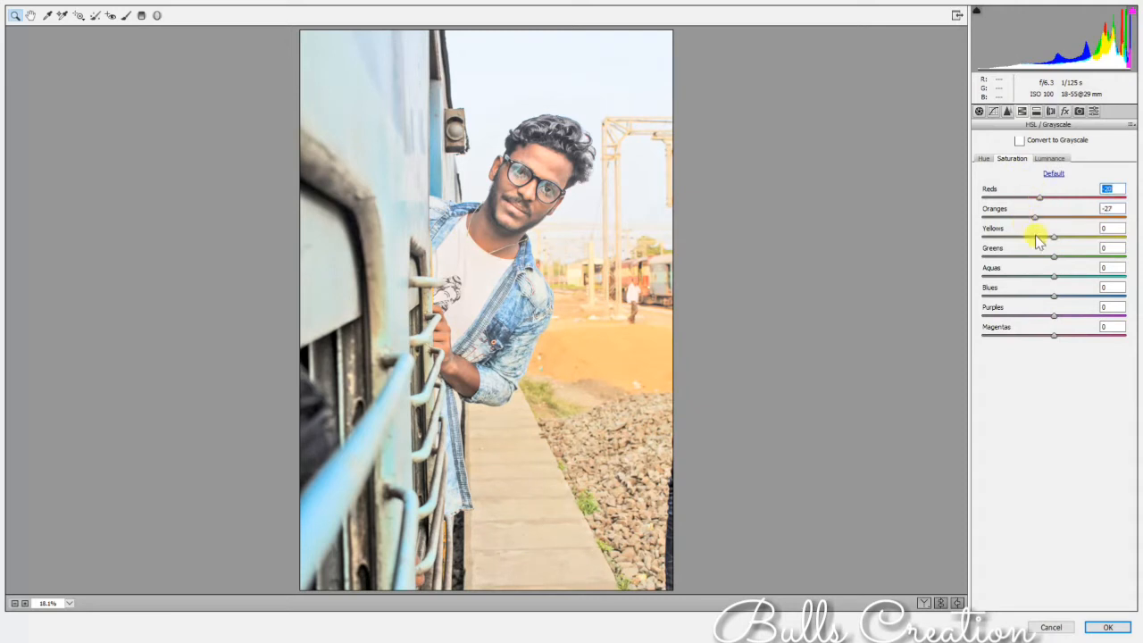
{"action": "left_click", "coordinate": [1038, 236]}
Set the HSL luminance of oranges to +24, blues to -87, purples to -41 and magentas to about -30.
{"action": "left_click", "coordinate": [1051, 159]}
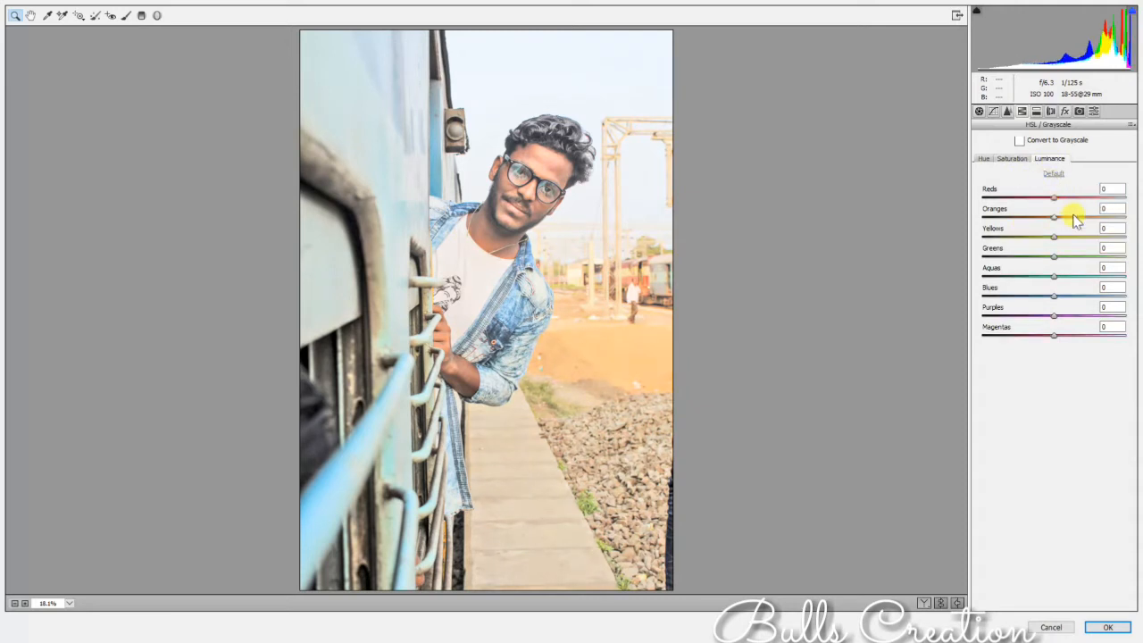
{"action": "left_click", "coordinate": [1076, 216]}
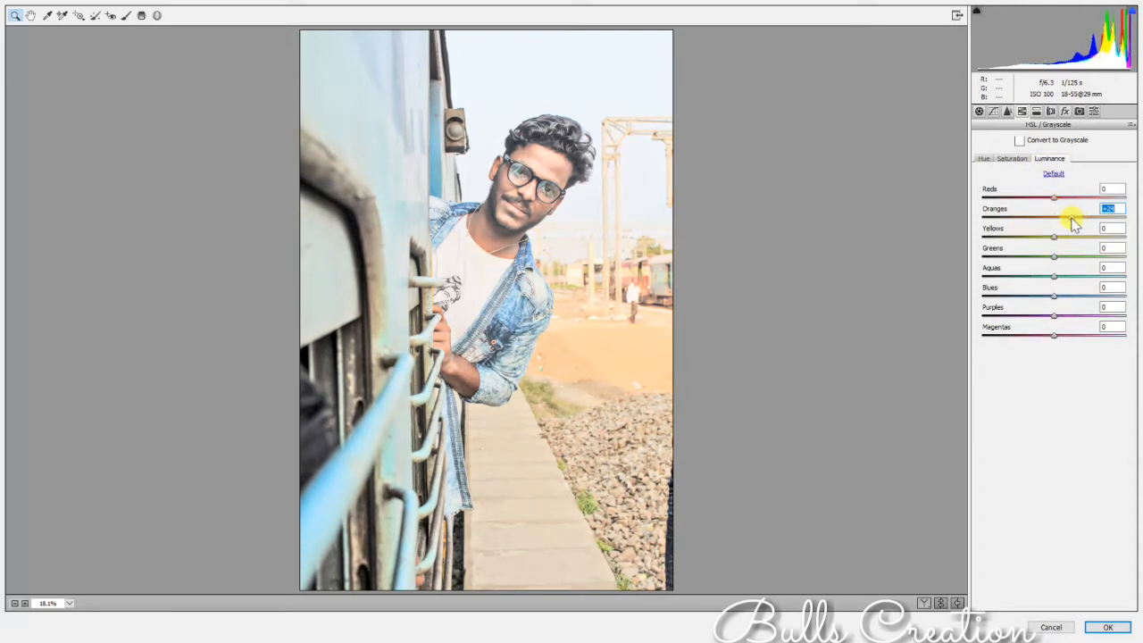
{"action": "left_click_drag", "start_coordinate": [1049, 292], "coordinate": [1012, 328]}
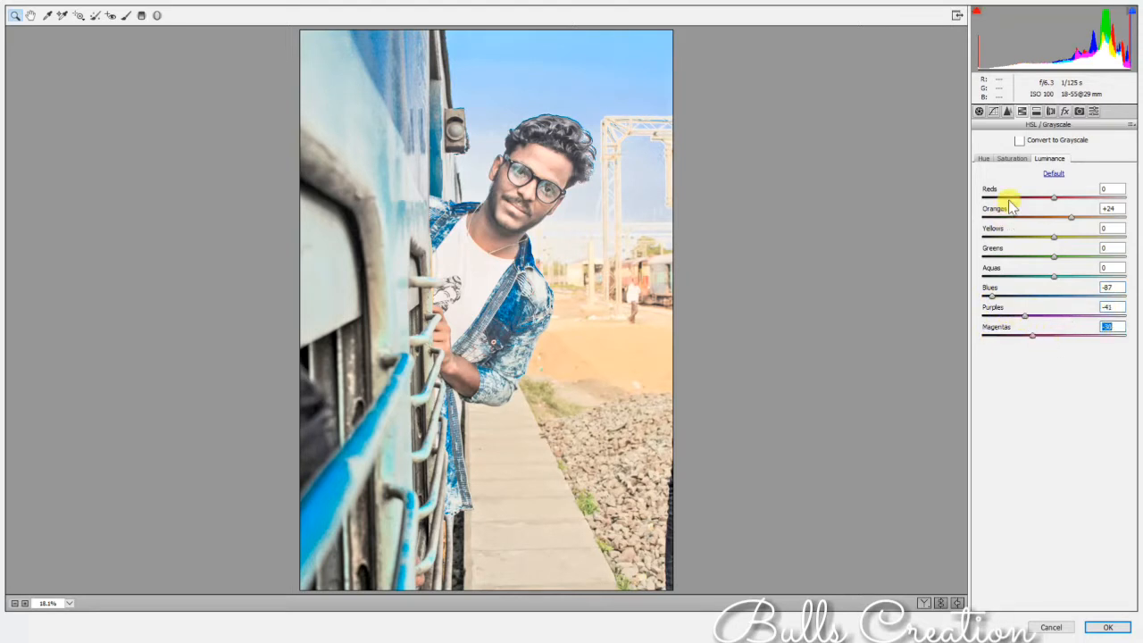
Adjust the saturation of blues and purples, and shift the greens hue to about +61 along with the purples and magentas hues.
{"action": "left_click", "coordinate": [1011, 158]}
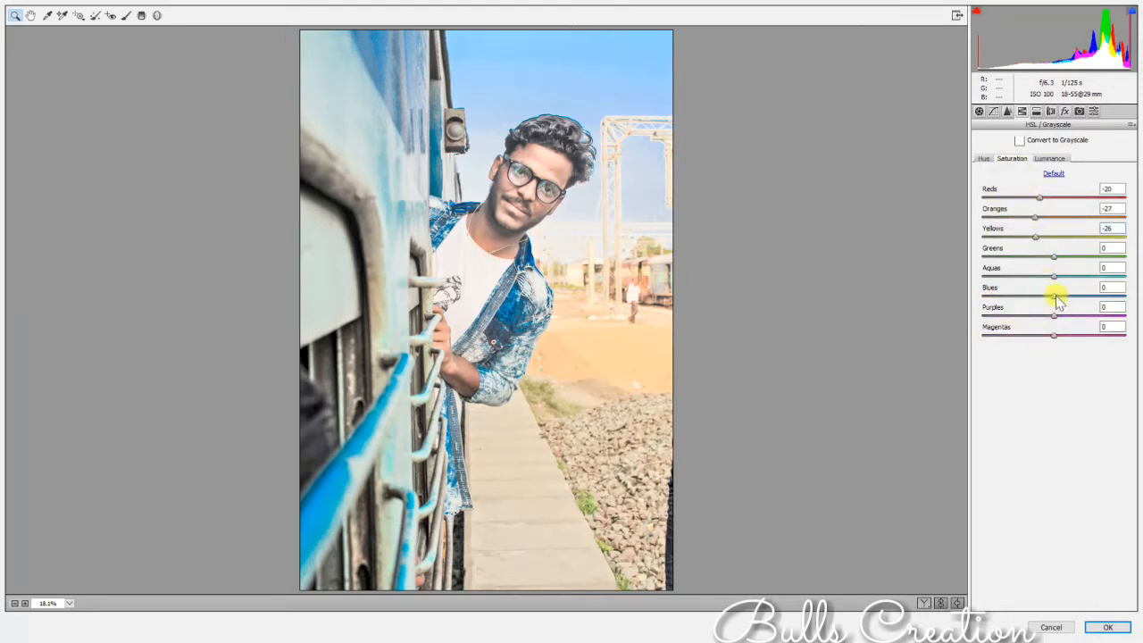
{"action": "left_click_drag", "start_coordinate": [1056, 299], "coordinate": [1036, 318]}
{"action": "left_click", "coordinate": [983, 158]}
{"action": "mouse_move", "coordinate": [1053, 217]}
{"action": "left_mouse_down"}
{"action": "mouse_move", "coordinate": [991, 219]}
{"action": "mouse_move", "coordinate": [1081, 217]}
{"action": "mouse_move", "coordinate": [1060, 225]}
{"action": "left_mouse_up"}
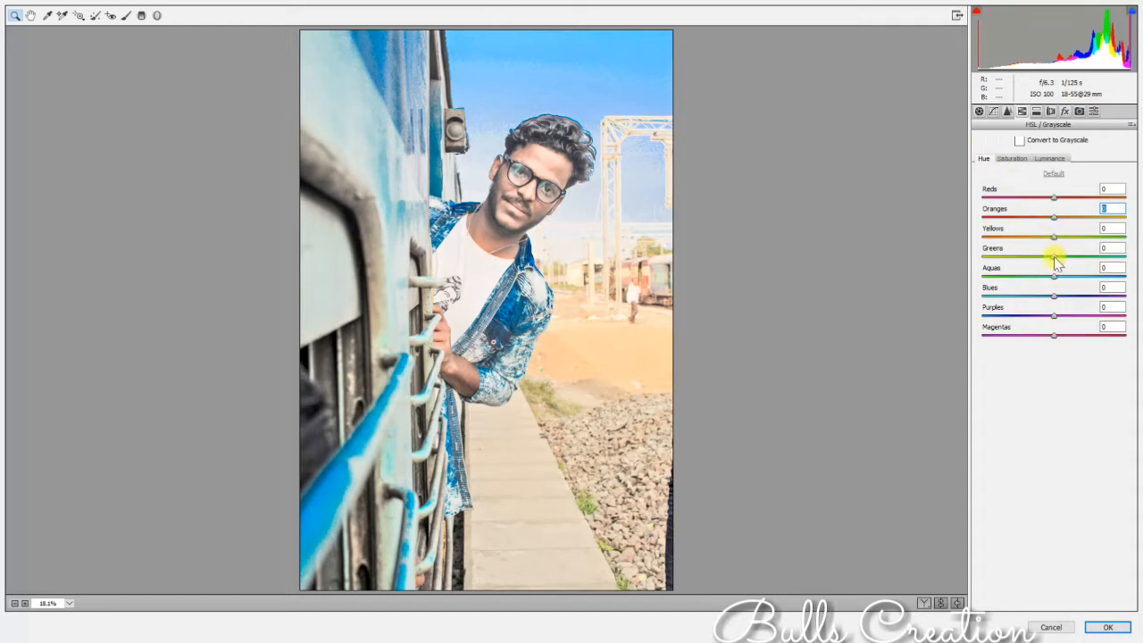
{"action": "left_click_drag", "start_coordinate": [1056, 259], "coordinate": [1101, 259]}
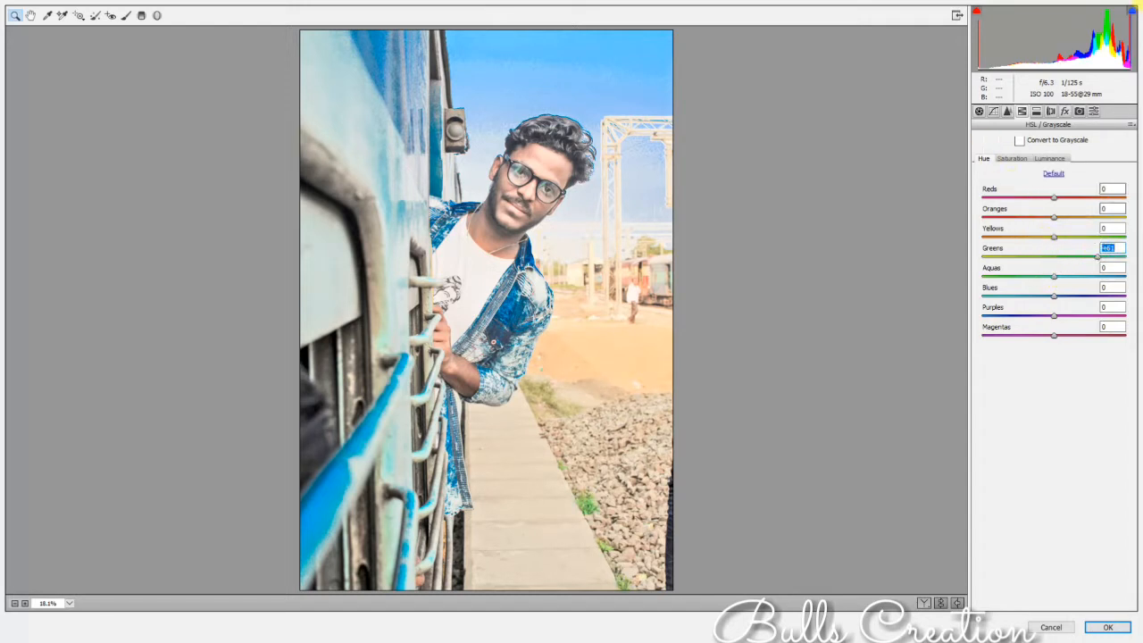
{"action": "left_click_drag", "start_coordinate": [1053, 316], "coordinate": [1015, 344]}
Set the basic temperature to +3 and vibrance to +5, and apply the Camera Raw adjustments.
{"action": "left_click", "coordinate": [979, 111]}
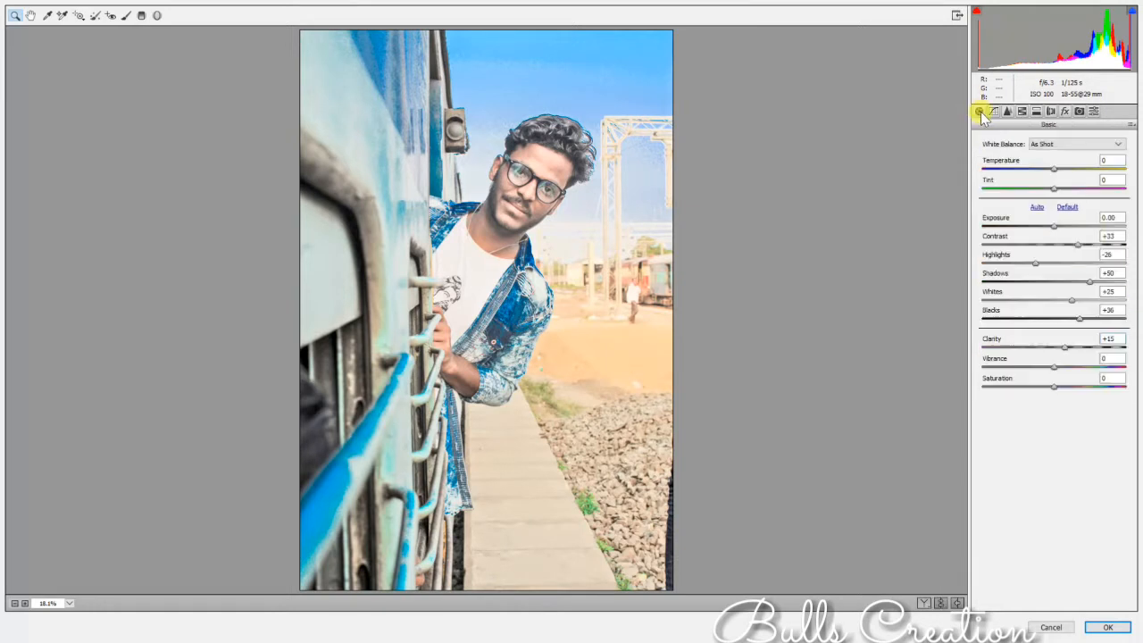
{"action": "mouse_move", "coordinate": [1055, 171]}
{"action": "left_mouse_down"}
{"action": "mouse_move", "coordinate": [1004, 174]}
{"action": "mouse_move", "coordinate": [1056, 176]}
{"action": "left_mouse_up"}
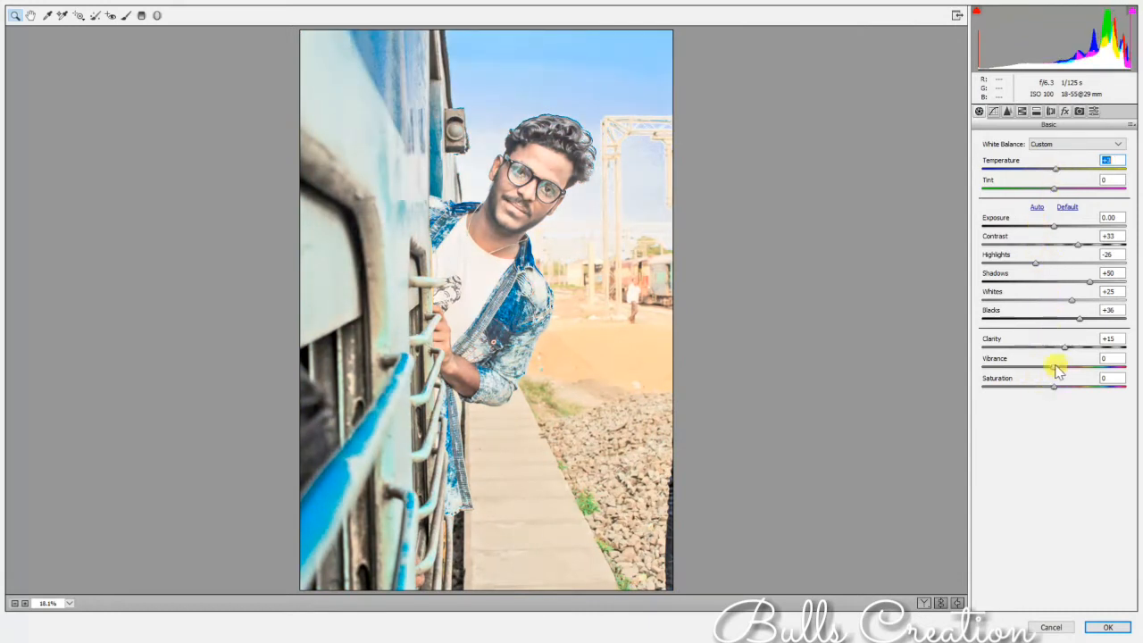
{"action": "mouse_move", "coordinate": [1057, 371]}
{"action": "left_mouse_down"}
{"action": "mouse_move", "coordinate": [1113, 360]}
{"action": "mouse_move", "coordinate": [1059, 372]}
{"action": "left_mouse_up"}
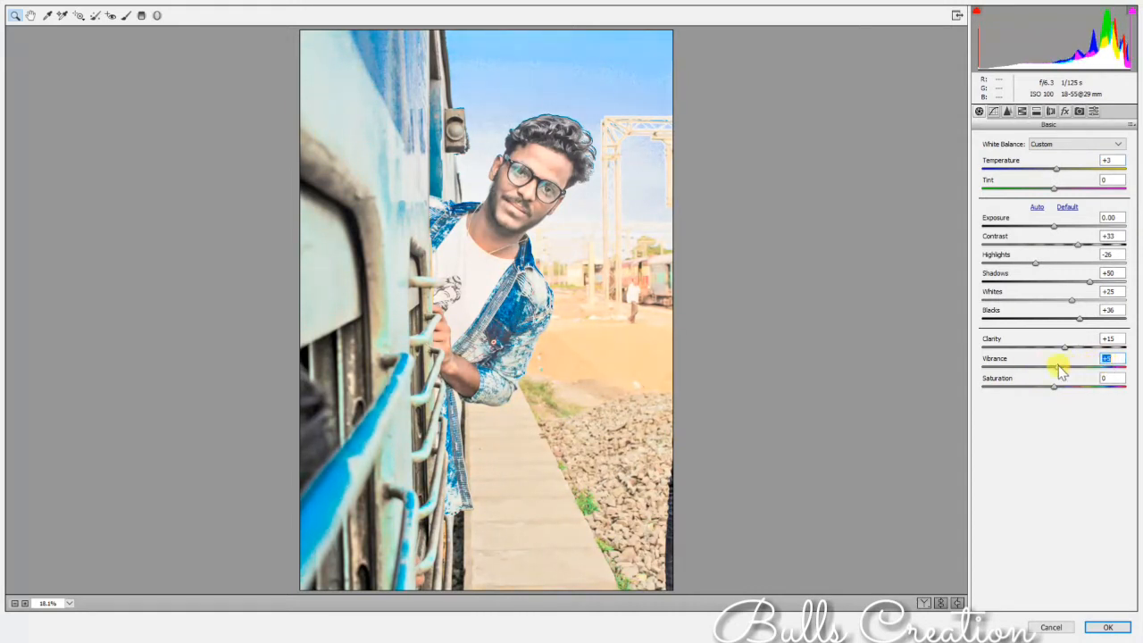
{"action": "left_click", "coordinate": [1107, 627]}
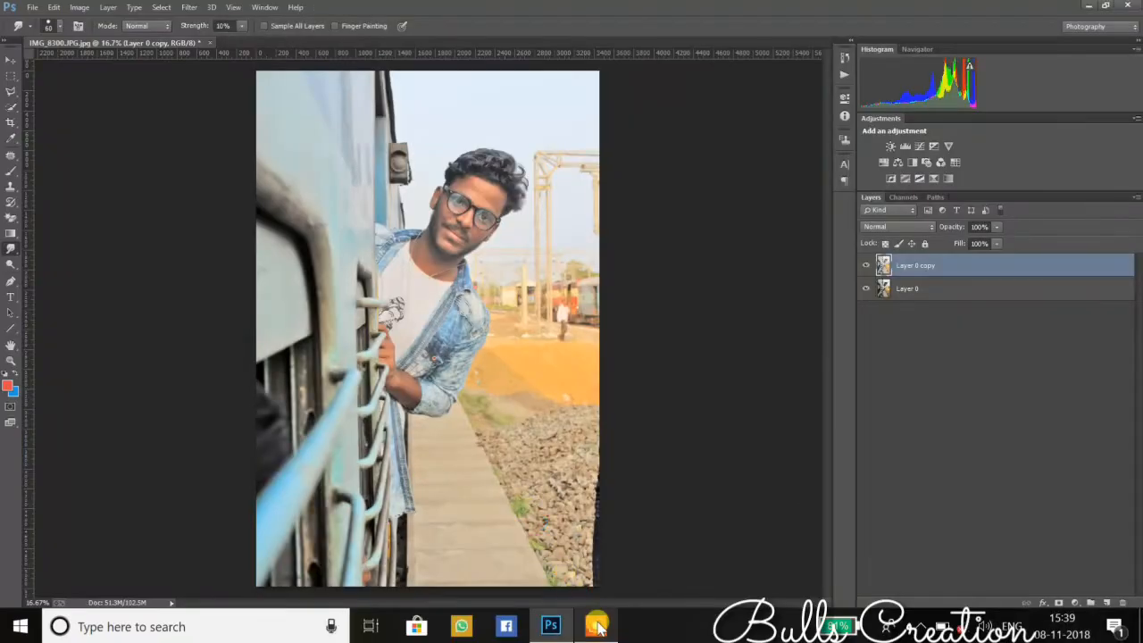
{"action": "mouse_move", "coordinate": [597, 627]}
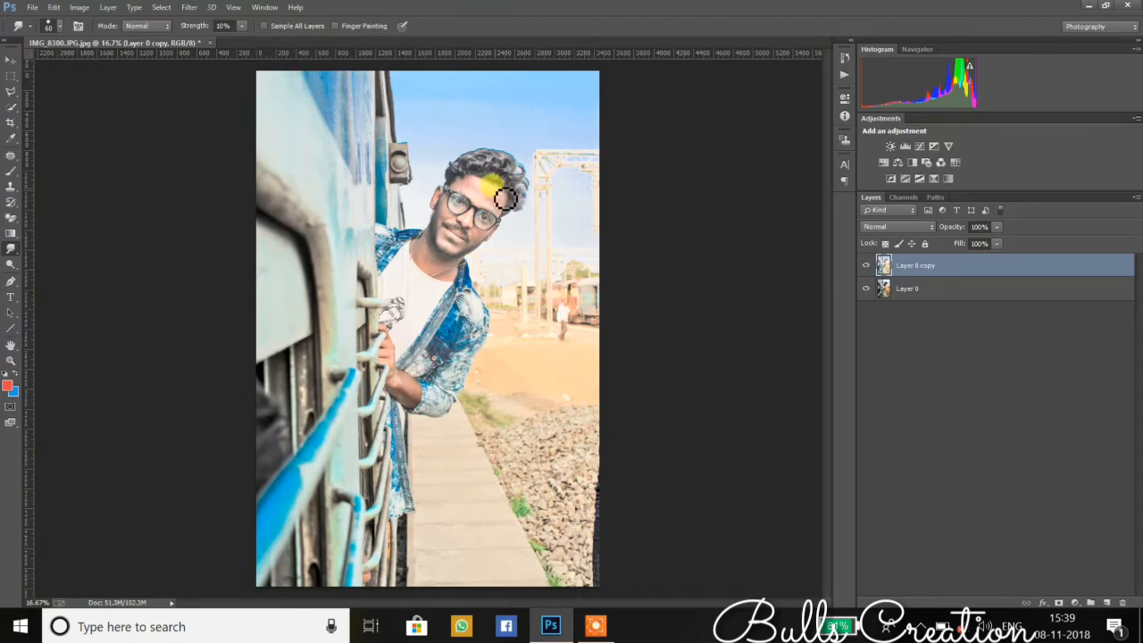
Examine the face and hair up close, comparing the photo with and without the Layer 0 copy edits.
{"action": "key", "text": "ctrl+plus"}
{"action": "key", "text": "ctrl+plus"}
{"action": "key", "text": "ctrl+plus"}
{"action": "key", "text": "ctrl+plus"}
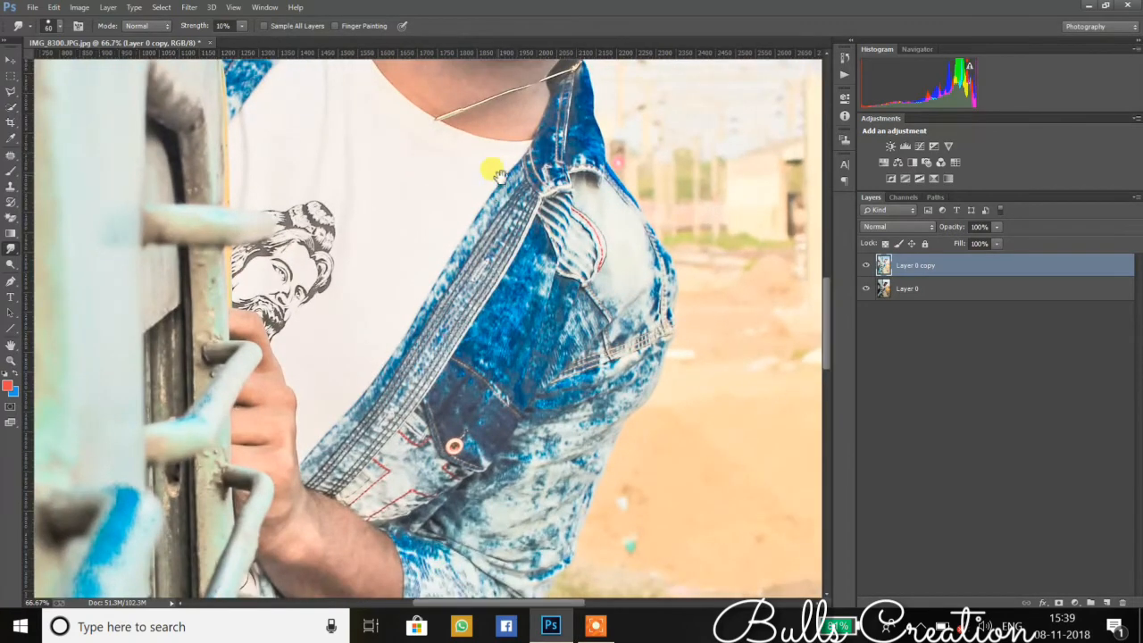
{"action": "left_click_drag", "start_coordinate": [498, 192], "coordinate": [388, 229]}
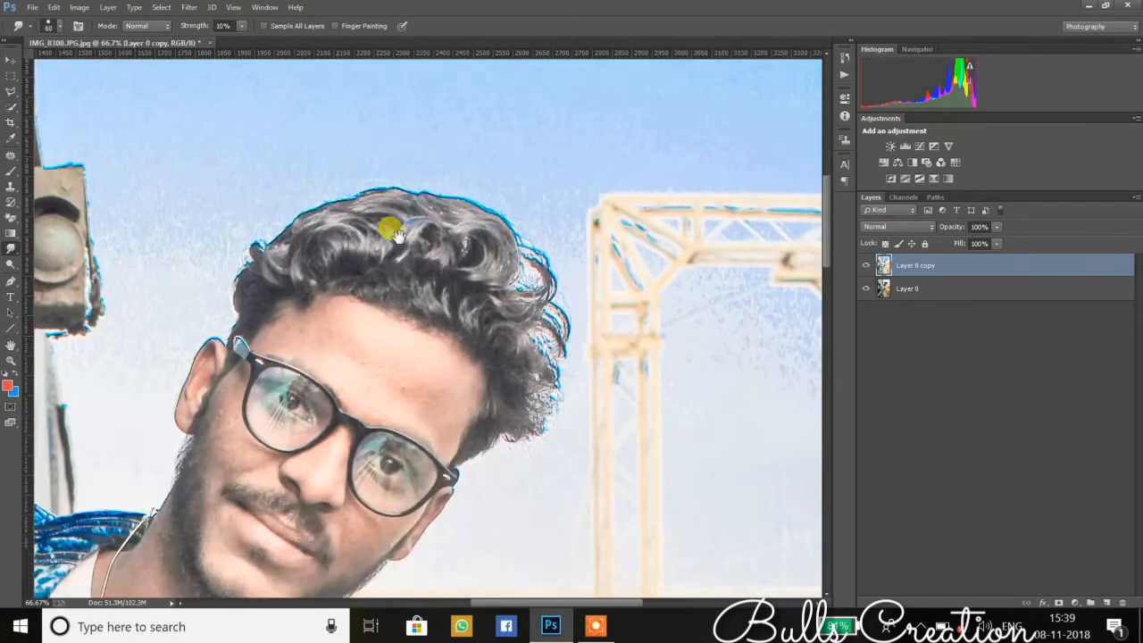
{"action": "left_click", "coordinate": [865, 265]}
{"action": "left_click", "coordinate": [866, 265]}
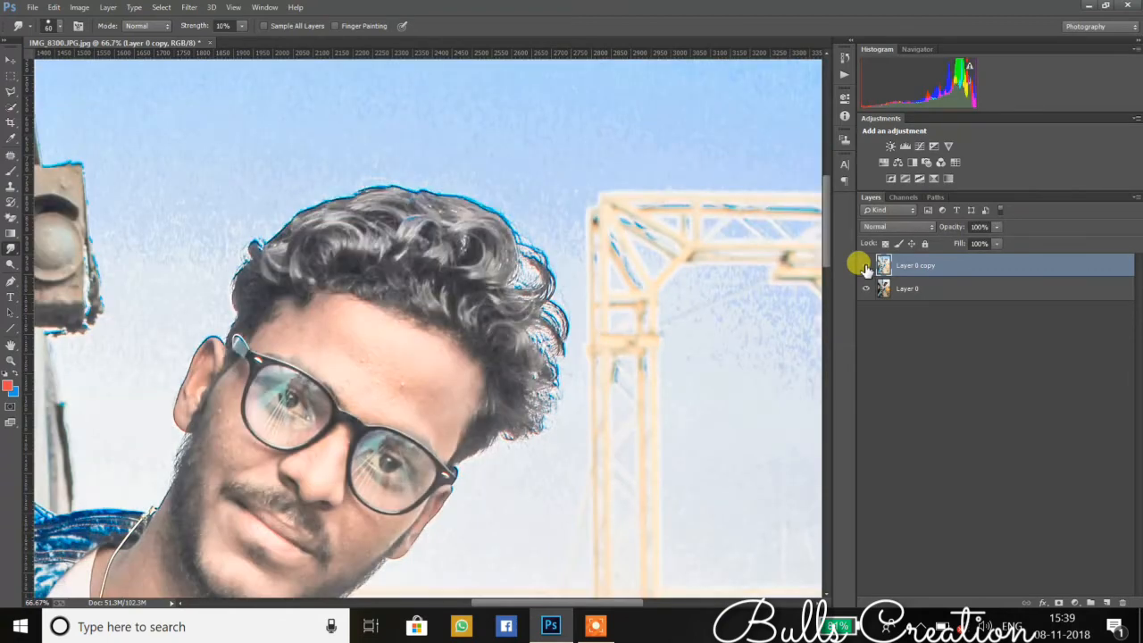
{"action": "left_click", "coordinate": [865, 265]}
{"action": "left_click", "coordinate": [865, 266]}
Adjust the opacity of the Layer 0 copy layer.
{"action": "left_click", "coordinate": [997, 227]}
{"action": "left_click", "coordinate": [972, 242]}
{"action": "left_click_drag", "start_coordinate": [980, 236], "coordinate": [1002, 243]}
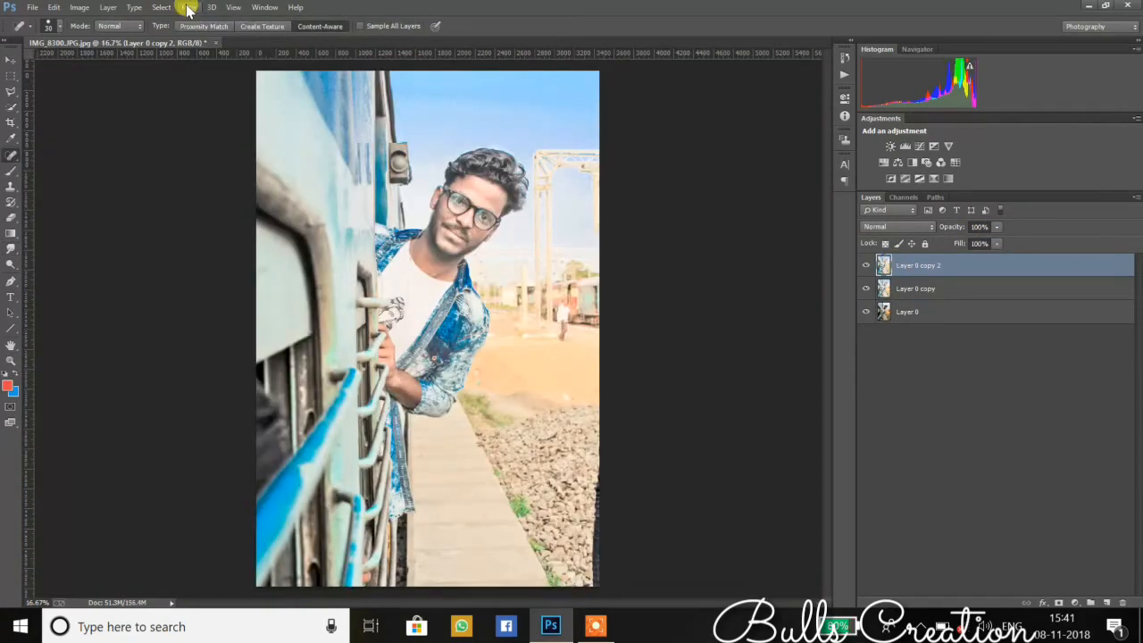
Reduce noise on Layer 0 copy 2 using Noiseware Professional with the Portrait settings, checking the face in the preview.
{"action": "left_click", "coordinate": [189, 7]}
{"action": "mouse_move", "coordinate": [318, 457]}
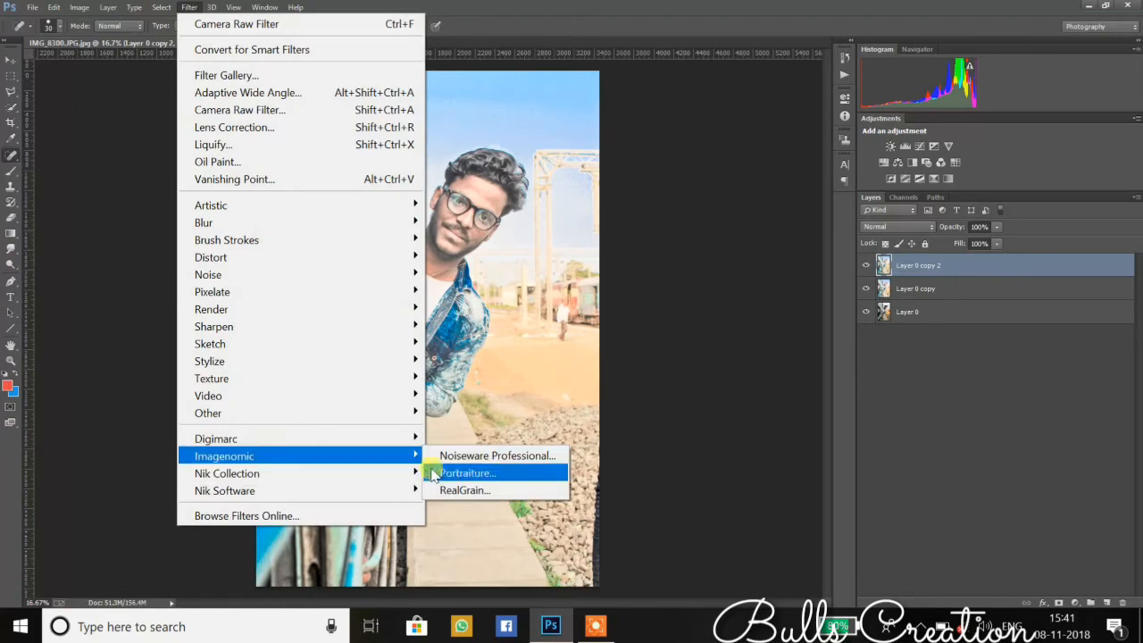
{"action": "left_click", "coordinate": [473, 457]}
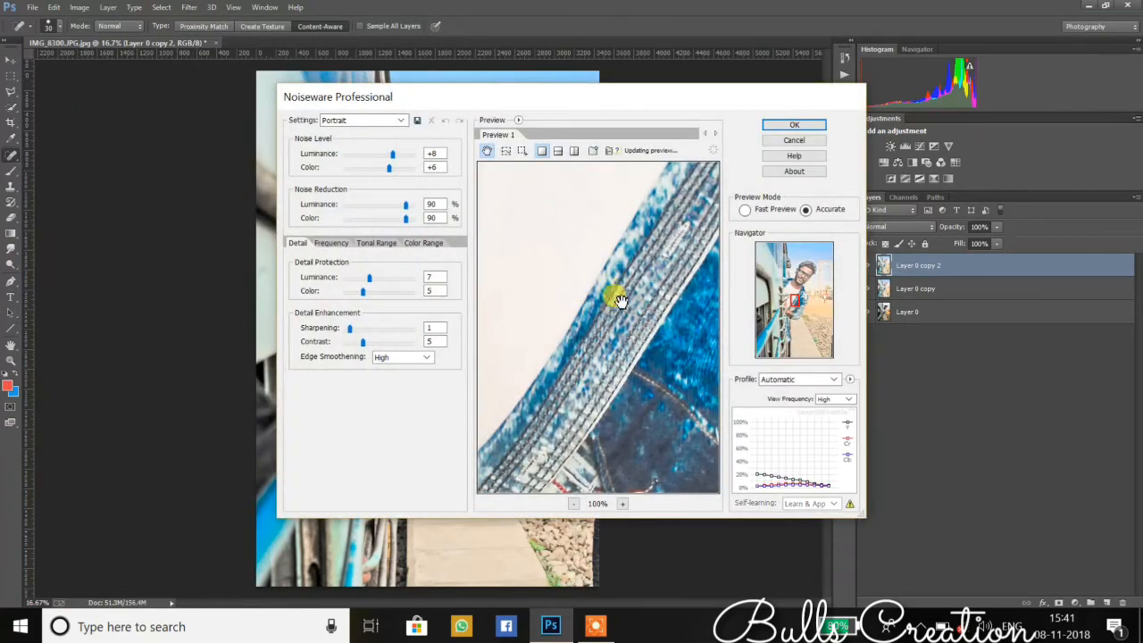
{"action": "left_click_drag", "start_coordinate": [619, 294], "coordinate": [311, 473]}
{"action": "left_click_drag", "start_coordinate": [497, 313], "coordinate": [584, 479]}
{"action": "left_click_drag", "start_coordinate": [549, 319], "coordinate": [572, 456]}
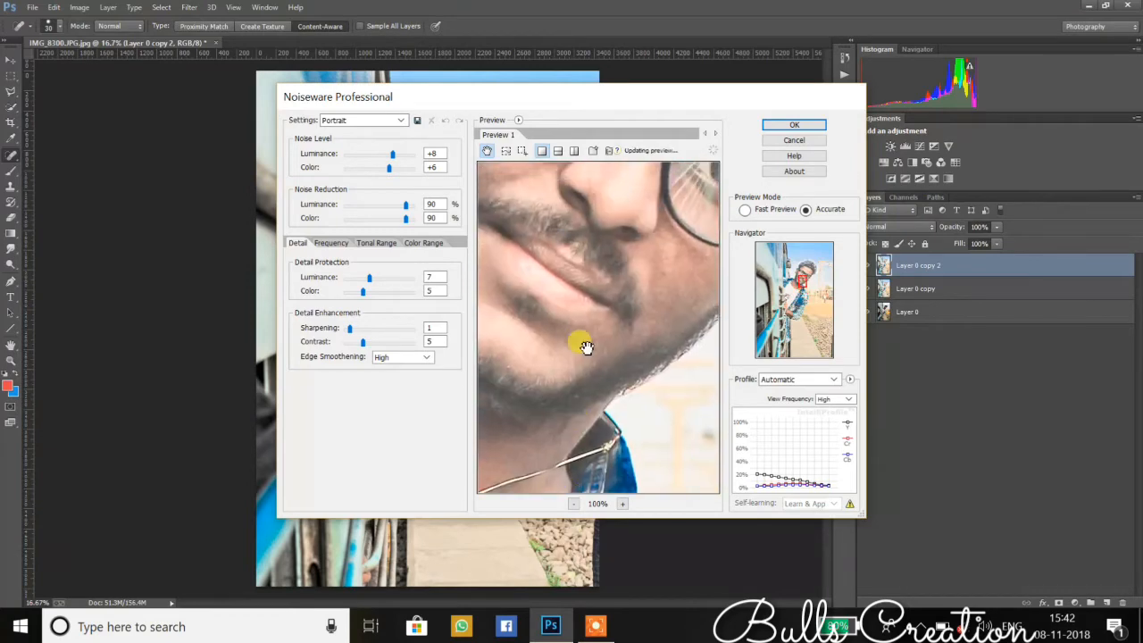
{"action": "left_click_drag", "start_coordinate": [581, 340], "coordinate": [596, 436]}
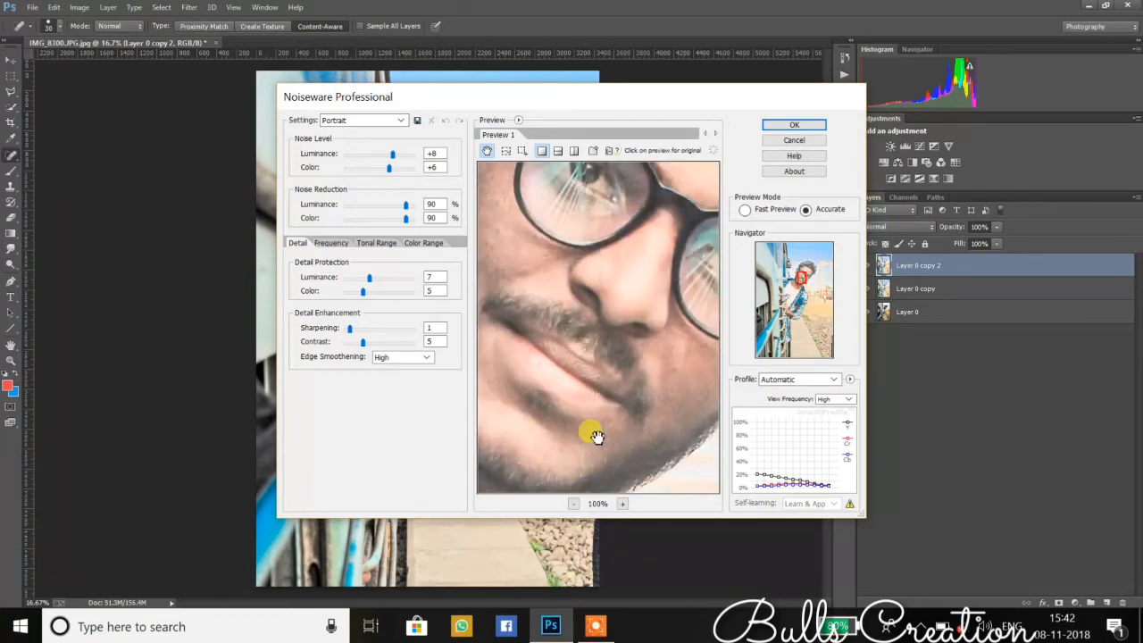
{"action": "left_click", "coordinate": [789, 126]}
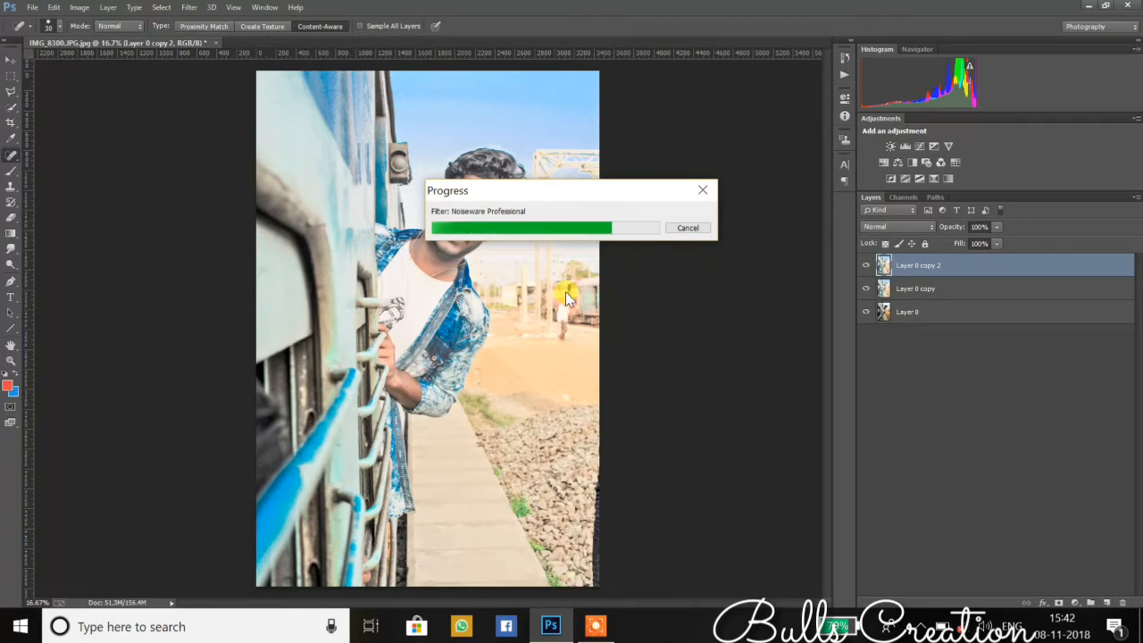
Smooth the skin on Layer 0 copy 2 using the Portraiture filter with the Smoothing: High preset.
{"action": "left_click", "coordinate": [189, 7]}
{"action": "mouse_move", "coordinate": [357, 457]}
{"action": "left_click", "coordinate": [460, 474]}
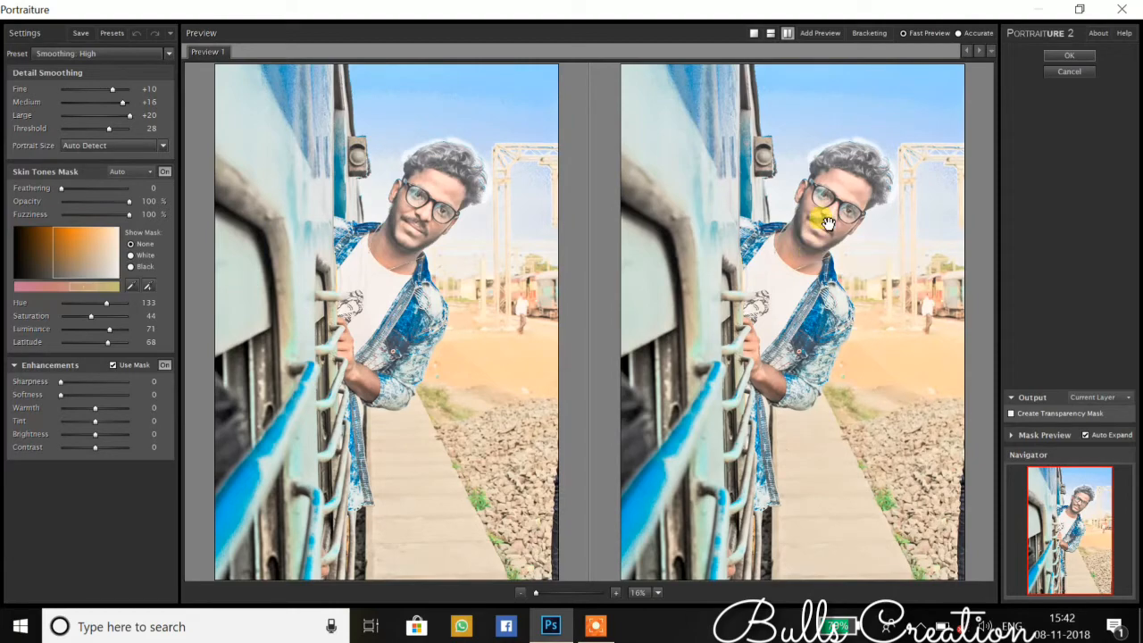
{"action": "scroll", "coordinate": [829, 224], "scroll_direction": "up", "scroll_amount": 3}
{"action": "left_click_drag", "start_coordinate": [827, 223], "coordinate": [709, 553]}
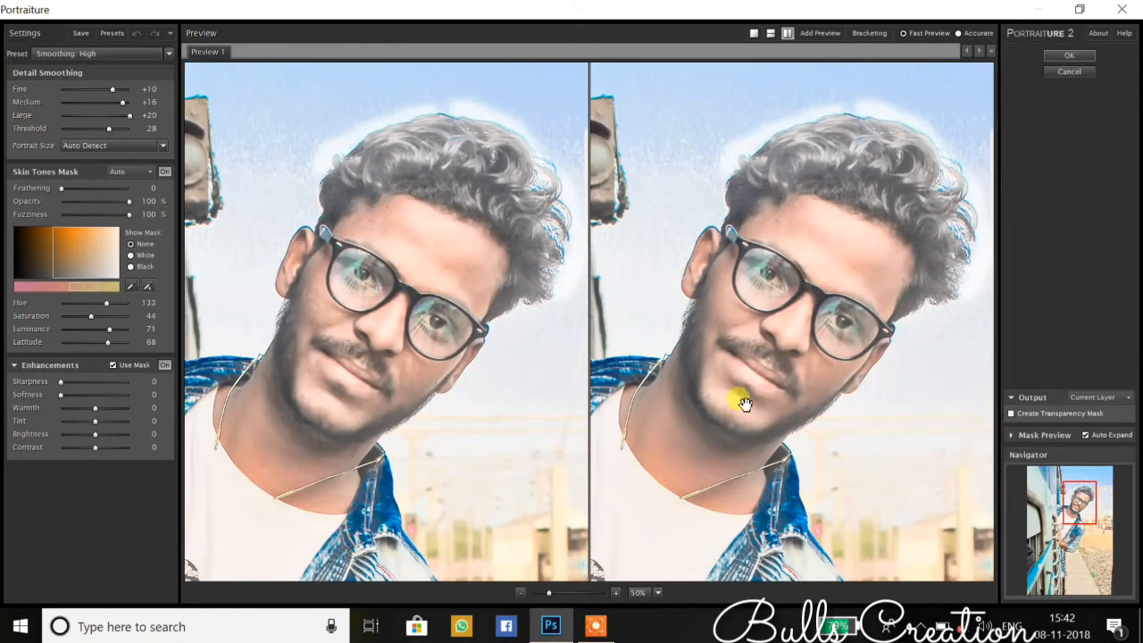
{"action": "left_click", "coordinate": [1066, 54]}
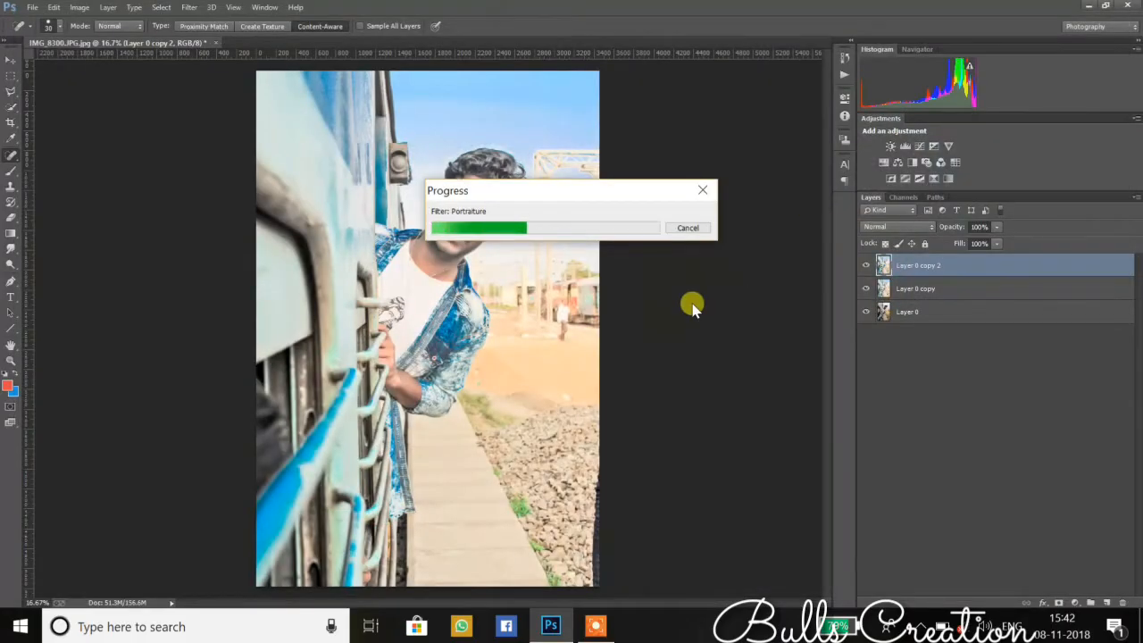
Compare the photo with and without Layer 0 copy 2, and erase that layer's halo around the man's hair.
{"action": "left_click", "coordinate": [865, 265]}
{"action": "left_click", "coordinate": [866, 265]}
{"action": "left_click", "coordinate": [865, 265]}
{"action": "left_click", "coordinate": [865, 266]}
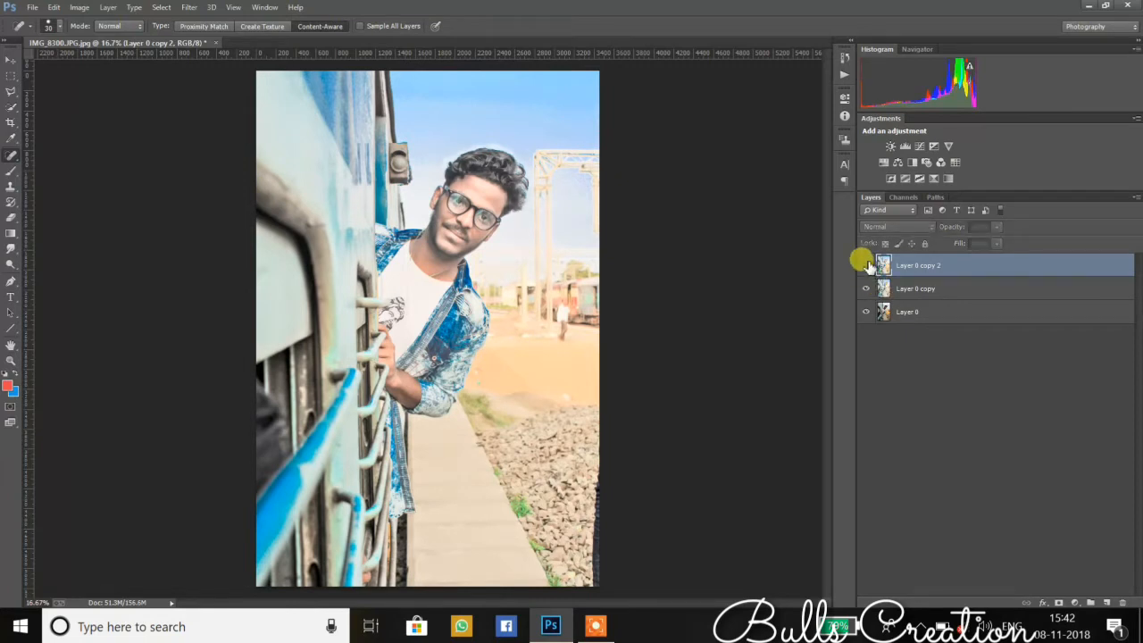
{"action": "left_click", "coordinate": [10, 216]}
{"action": "mouse_move", "coordinate": [512, 170]}
{"action": "left_mouse_down"}
{"action": "mouse_move", "coordinate": [520, 199]}
{"action": "mouse_move", "coordinate": [489, 167]}
{"action": "mouse_move", "coordinate": [512, 179]}
{"action": "mouse_move", "coordinate": [499, 159]}
{"action": "mouse_move", "coordinate": [456, 175]}
{"action": "mouse_move", "coordinate": [536, 184]}
{"action": "left_mouse_up"}
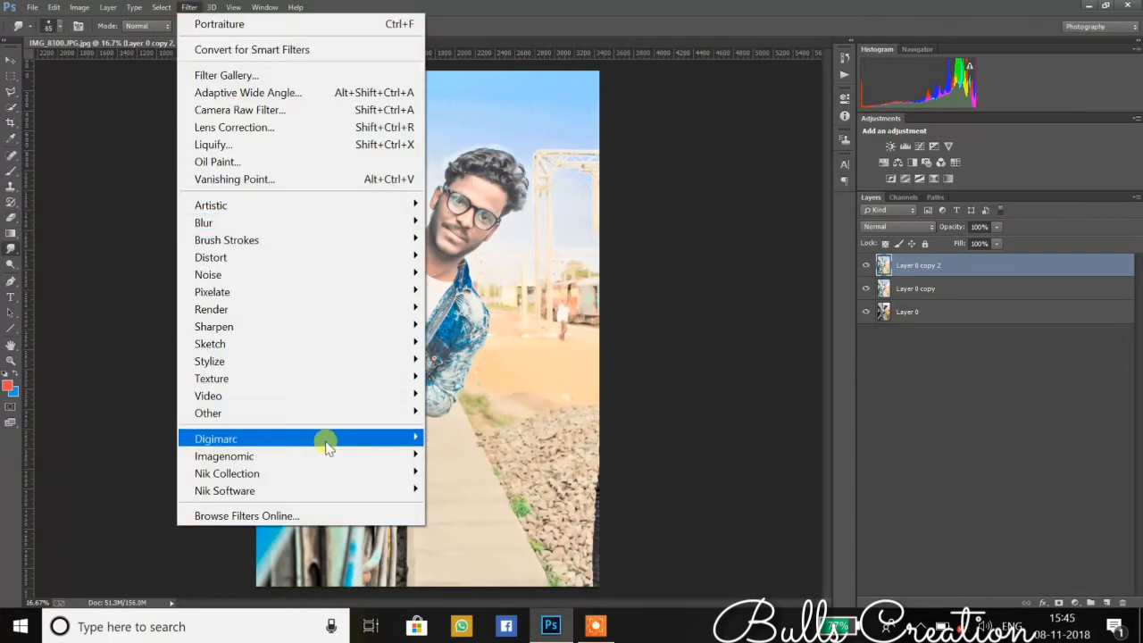
Open Layer 0 copy 2 in Color Efex Pro 4 with the Dark Contrasts filter and frame the man's face.
{"action": "mouse_move", "coordinate": [331, 467]}
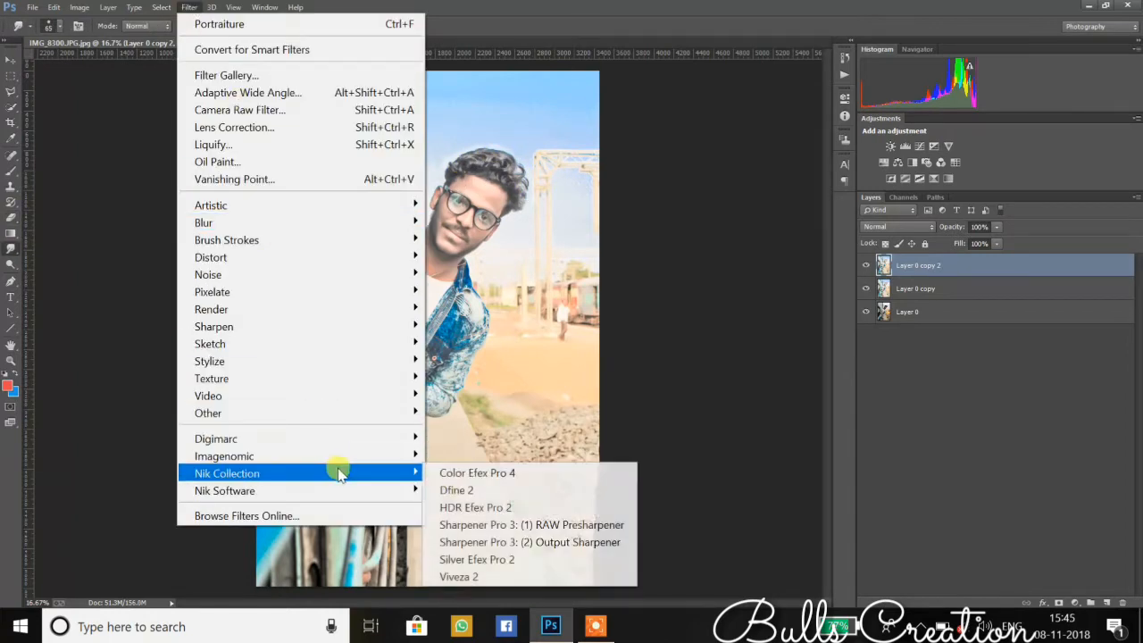
{"action": "left_click", "coordinate": [468, 471]}
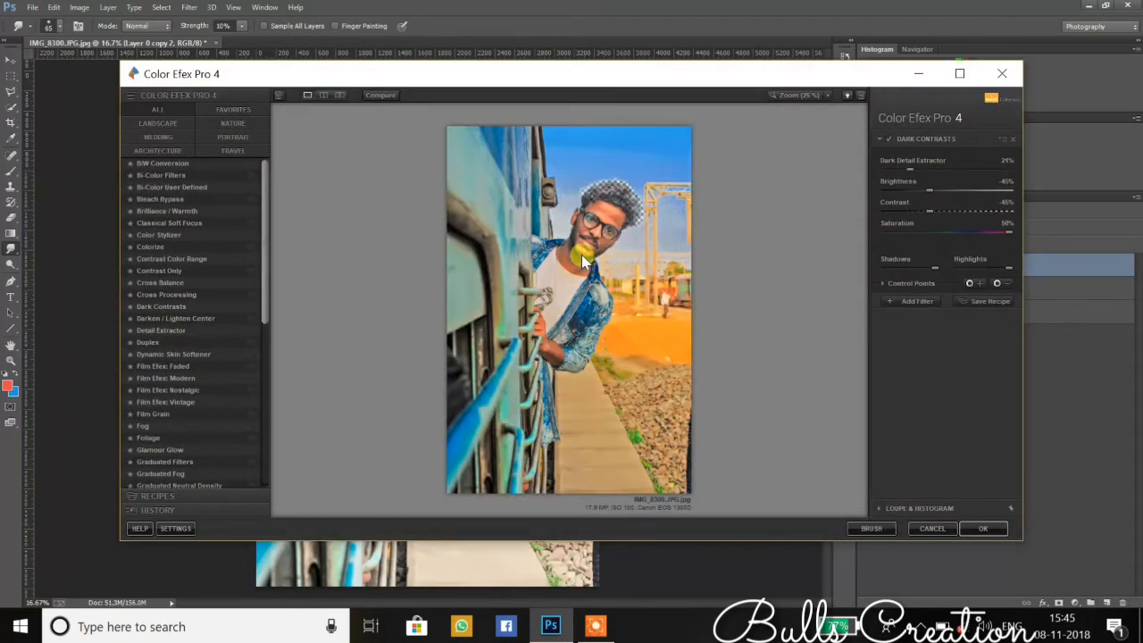
{"action": "scroll", "coordinate": [581, 255], "scroll_direction": "up", "scroll_amount": 3}
{"action": "scroll", "coordinate": [640, 179], "scroll_direction": "down", "scroll_amount": 3}
{"action": "scroll", "coordinate": [651, 212], "scroll_direction": "up", "scroll_amount": 3}
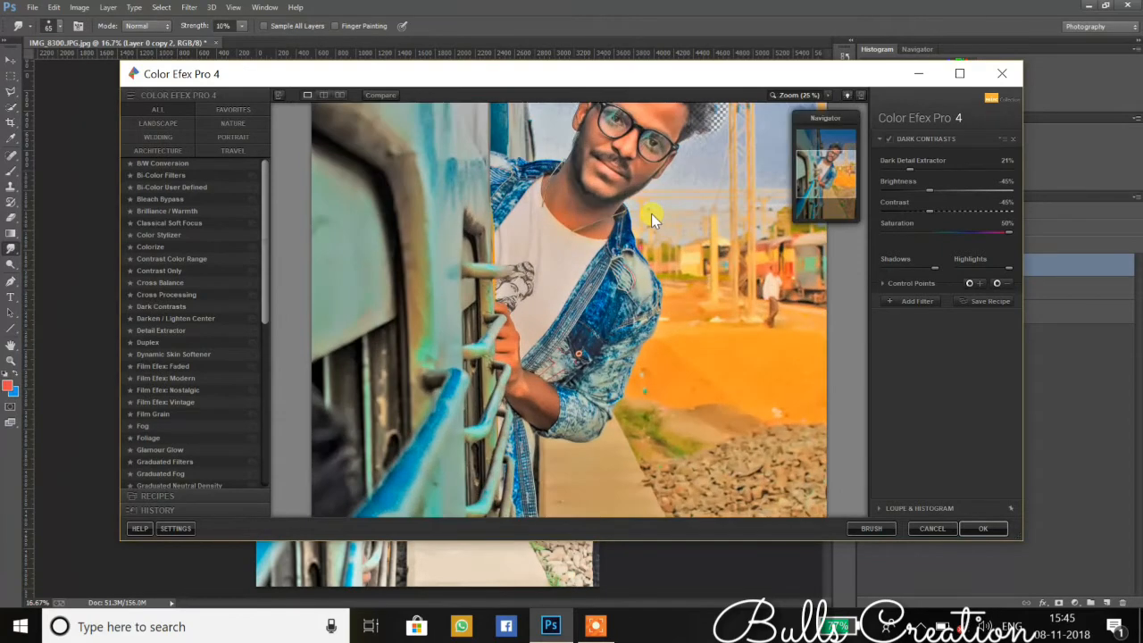
{"action": "left_click_drag", "start_coordinate": [623, 215], "coordinate": [584, 365]}
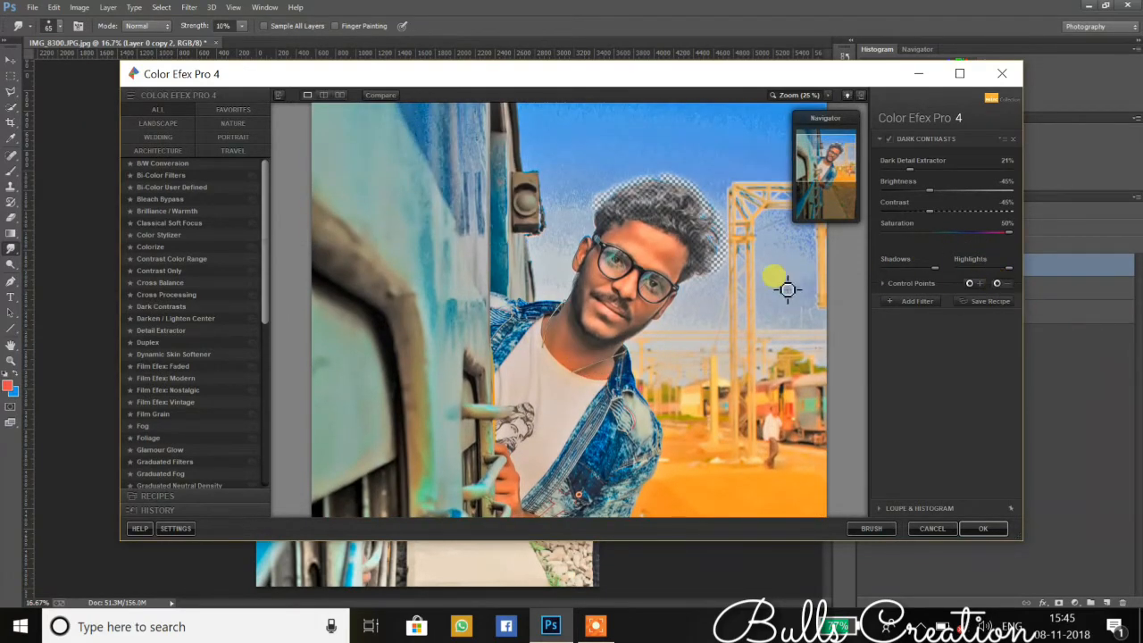
Place control points across the man's face, ear and neck to reduce the Dark Contrasts effect on his skin.
{"action": "left_click_drag", "start_coordinate": [672, 247], "coordinate": [644, 308]}
{"action": "left_click", "coordinate": [614, 322]}
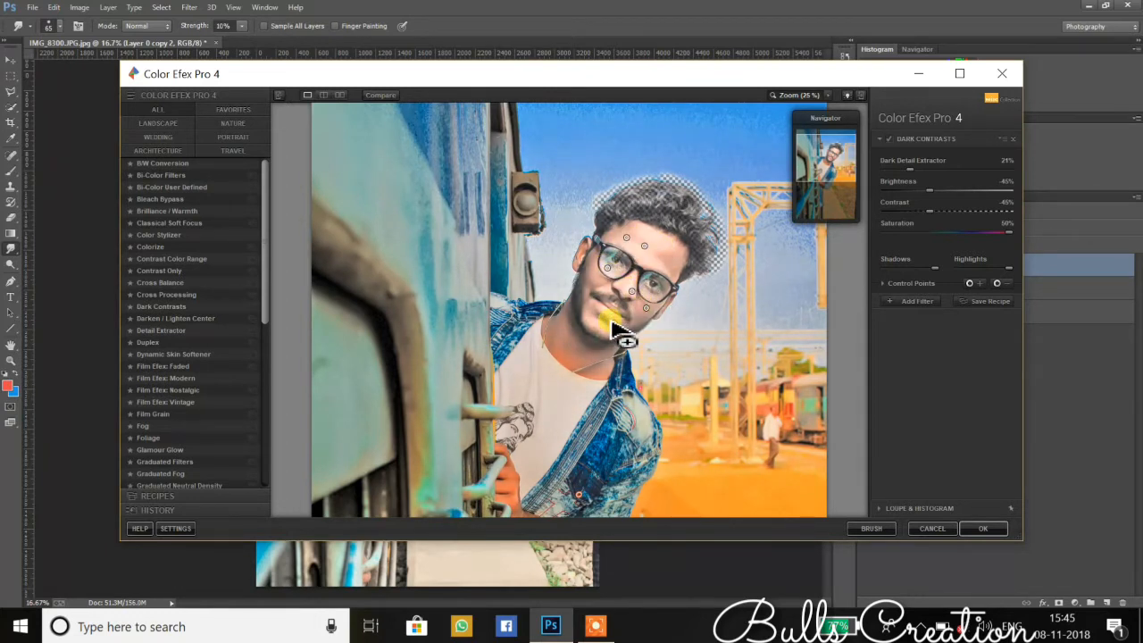
{"action": "left_click", "coordinate": [591, 285]}
{"action": "left_click", "coordinate": [571, 348]}
{"action": "left_click", "coordinate": [594, 369]}
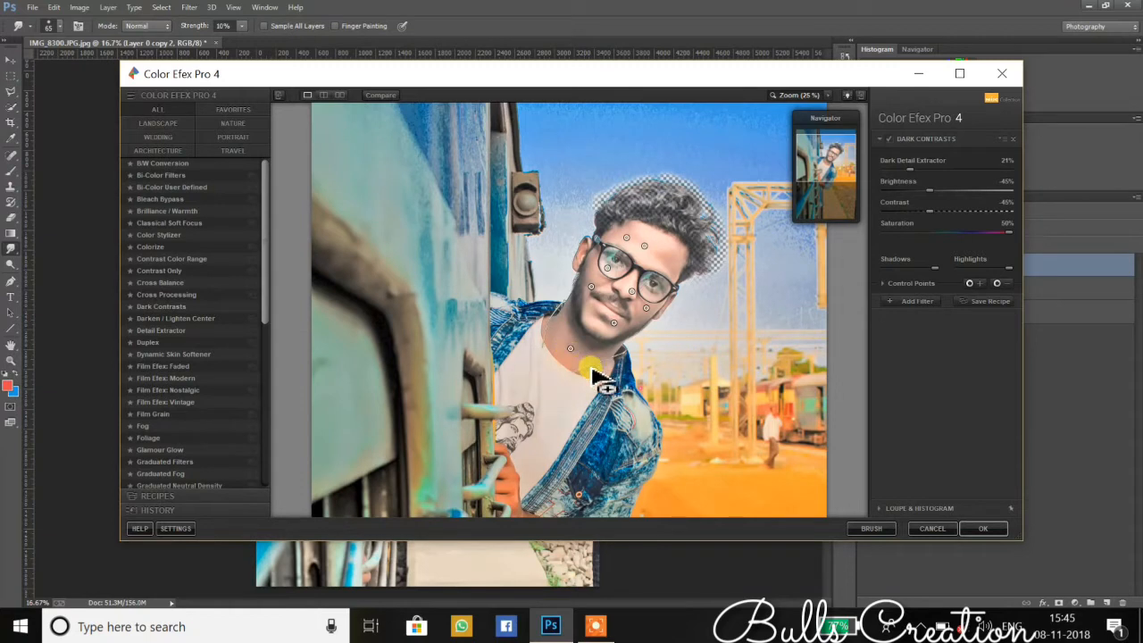
{"action": "left_click", "coordinate": [570, 362]}
{"action": "left_click", "coordinate": [547, 331]}
{"action": "left_click", "coordinate": [606, 327]}
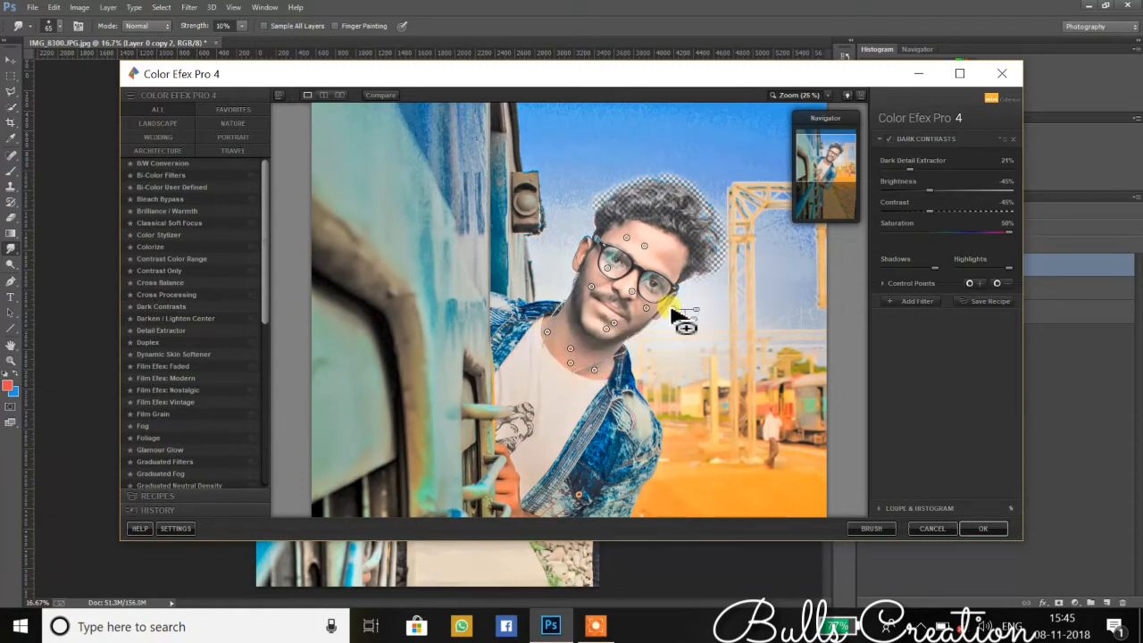
{"action": "left_click", "coordinate": [657, 303]}
{"action": "left_click", "coordinate": [678, 259]}
{"action": "left_click", "coordinate": [621, 224]}
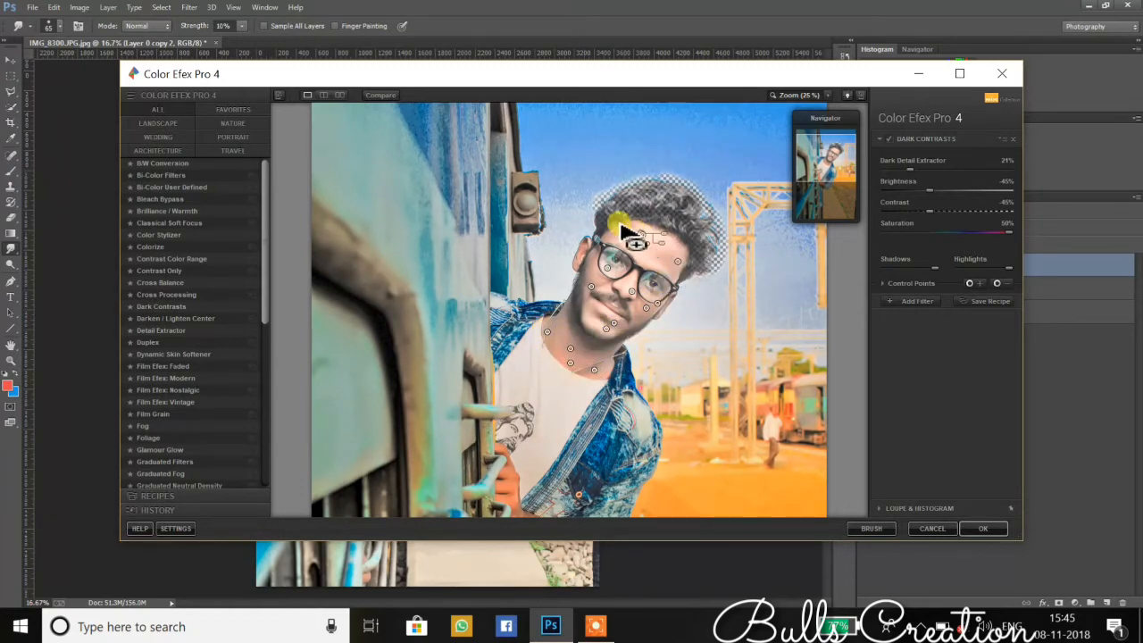
{"action": "left_click", "coordinate": [644, 245]}
{"action": "left_click", "coordinate": [653, 260]}
{"action": "left_click", "coordinate": [592, 275]}
{"action": "left_click", "coordinate": [590, 265]}
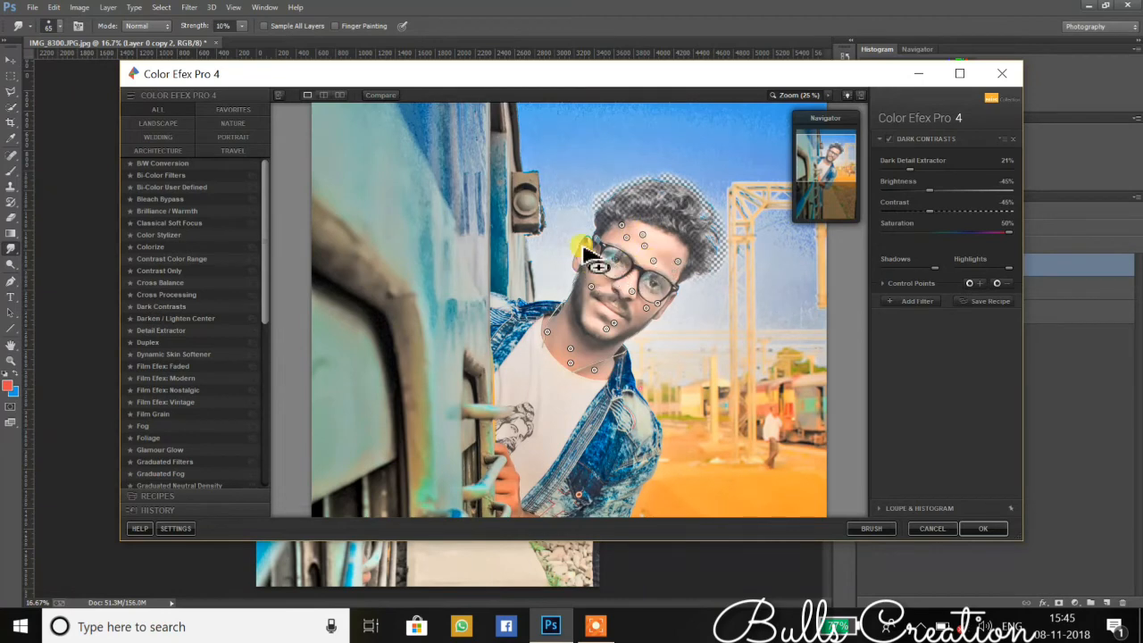
{"action": "left_click", "coordinate": [585, 246]}
Place control points on the man's hand and forearm to reduce the Dark Contrasts effect there.
{"action": "left_click", "coordinate": [509, 477]}
{"action": "left_click_drag", "start_coordinate": [527, 500], "coordinate": [505, 327]}
{"action": "left_click", "coordinate": [528, 377]}
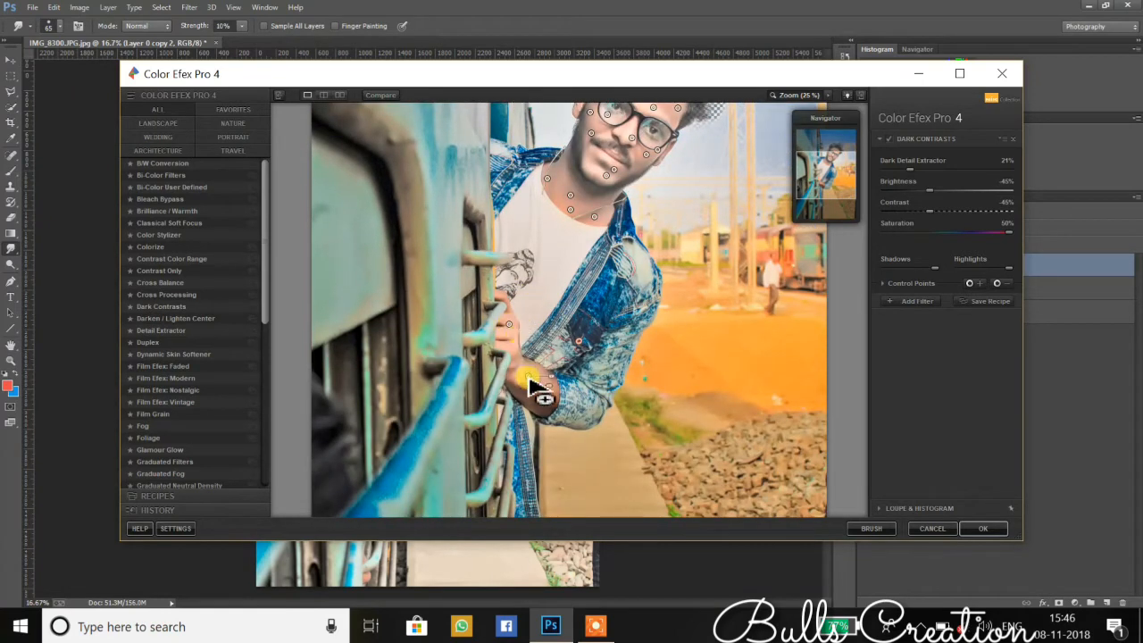
{"action": "left_click", "coordinate": [543, 398]}
{"action": "left_click", "coordinate": [523, 391]}
{"action": "left_click", "coordinate": [518, 382]}
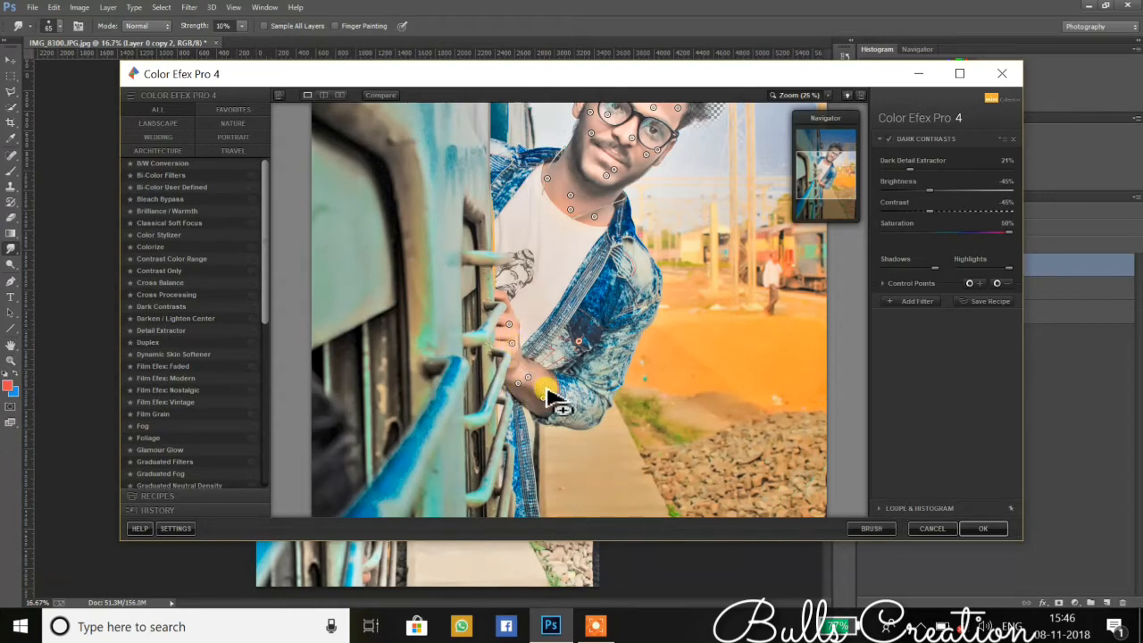
Add a Detail Extractor filter over Dark Contrasts and set its overall opacity to 53%.
{"action": "left_click", "coordinate": [913, 301]}
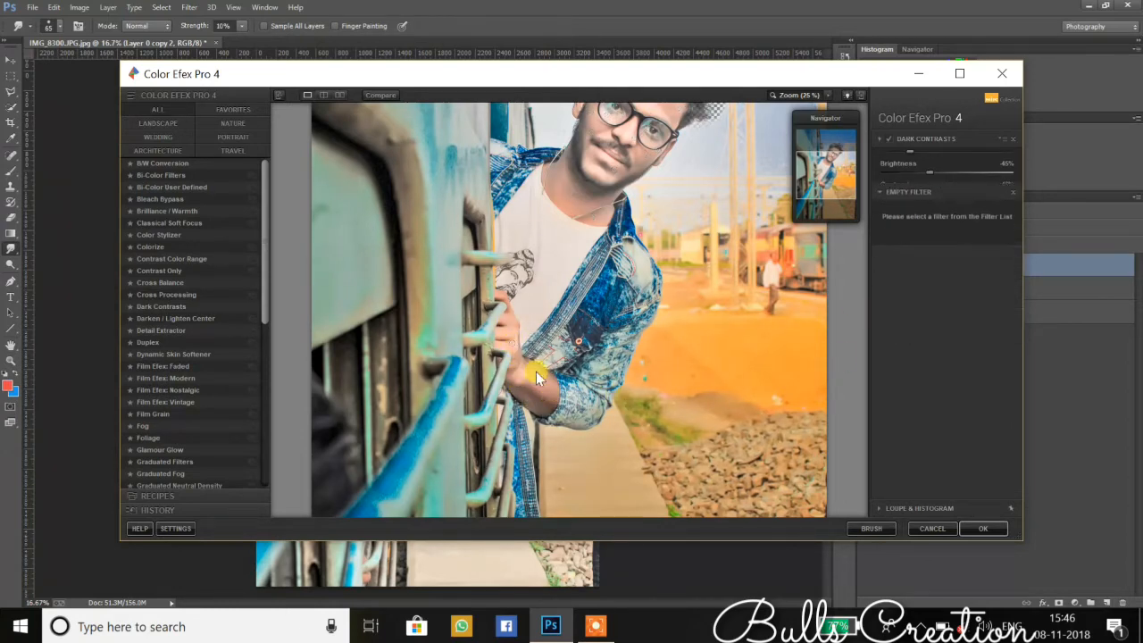
{"action": "left_click", "coordinate": [151, 333]}
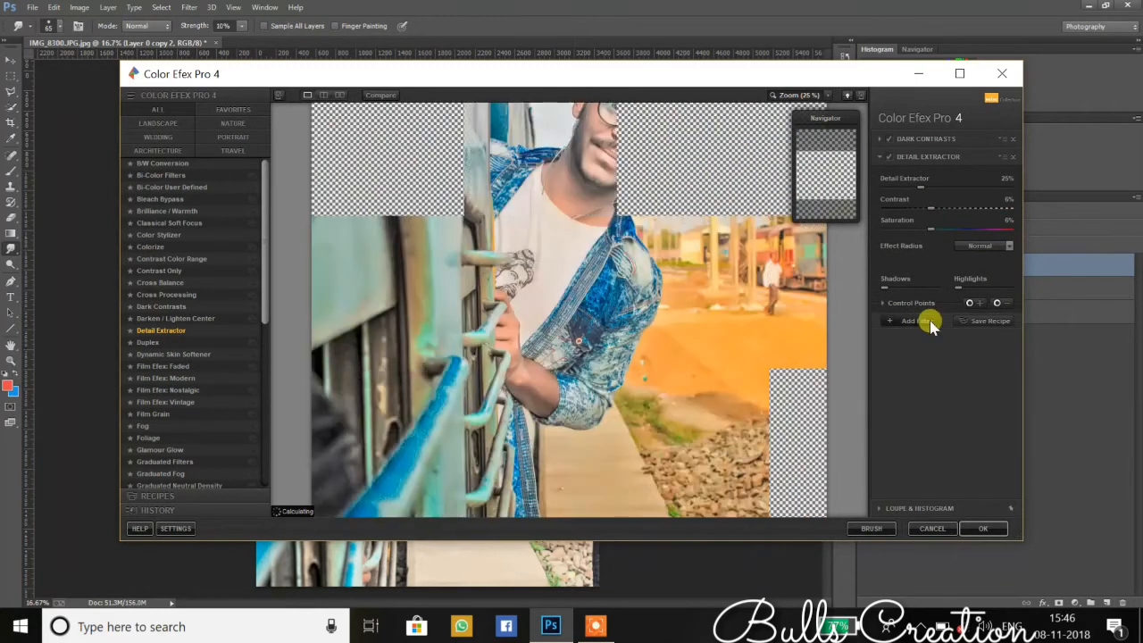
{"action": "key", "text": "ctrl+minus"}
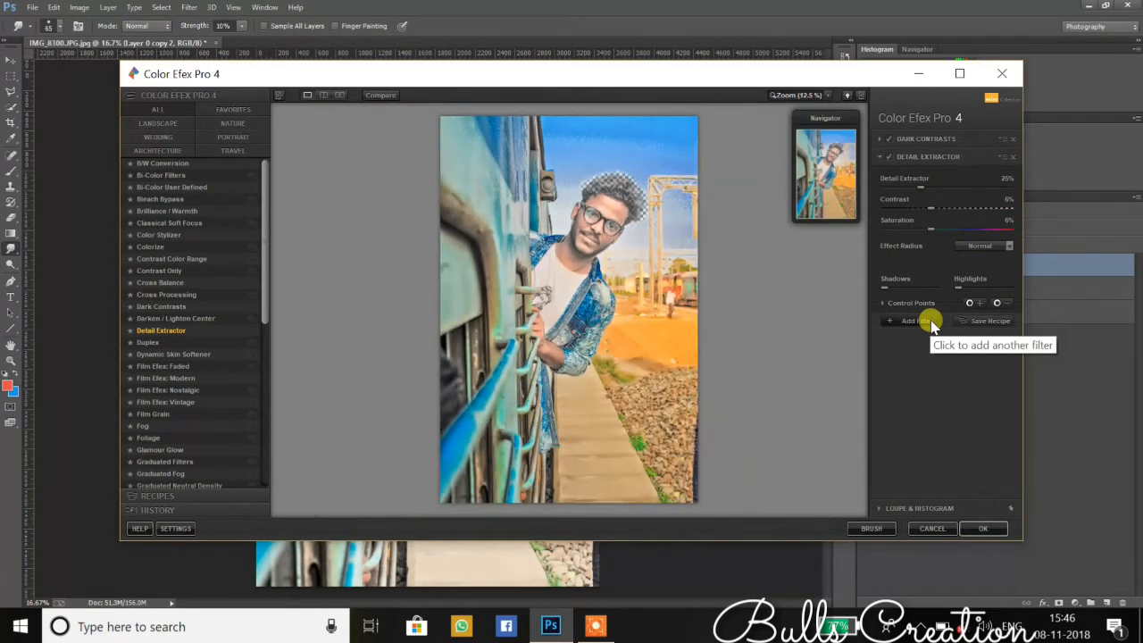
{"action": "left_click", "coordinate": [897, 302]}
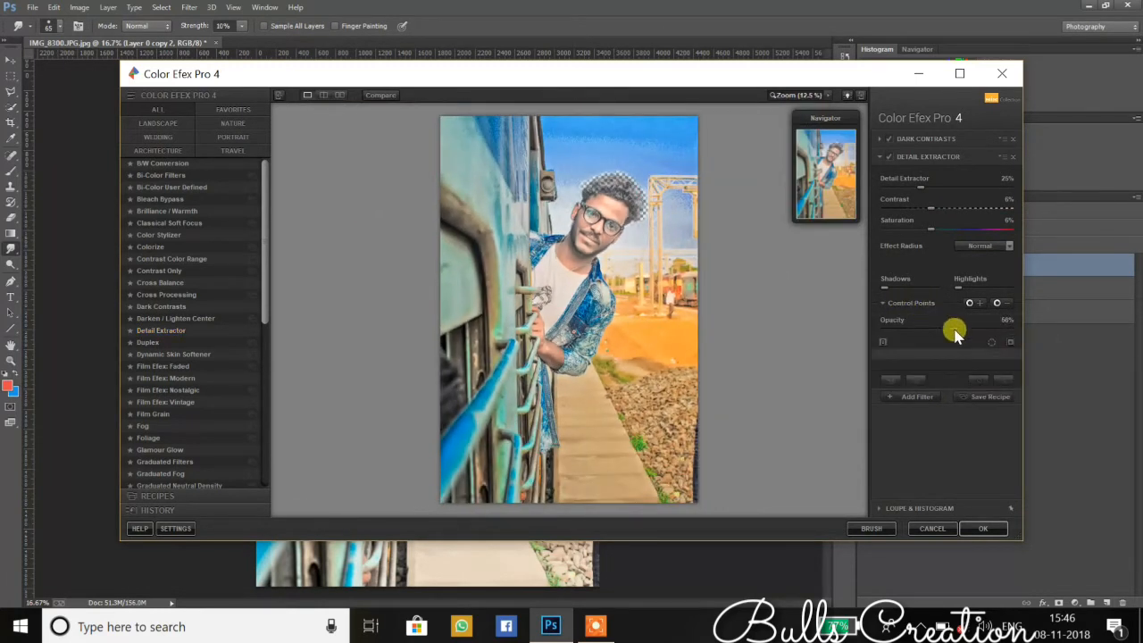
{"action": "mouse_move", "coordinate": [955, 333]}
{"action": "left_mouse_down"}
{"action": "mouse_move", "coordinate": [893, 327]}
{"action": "mouse_move", "coordinate": [936, 336]}
{"action": "left_mouse_up"}
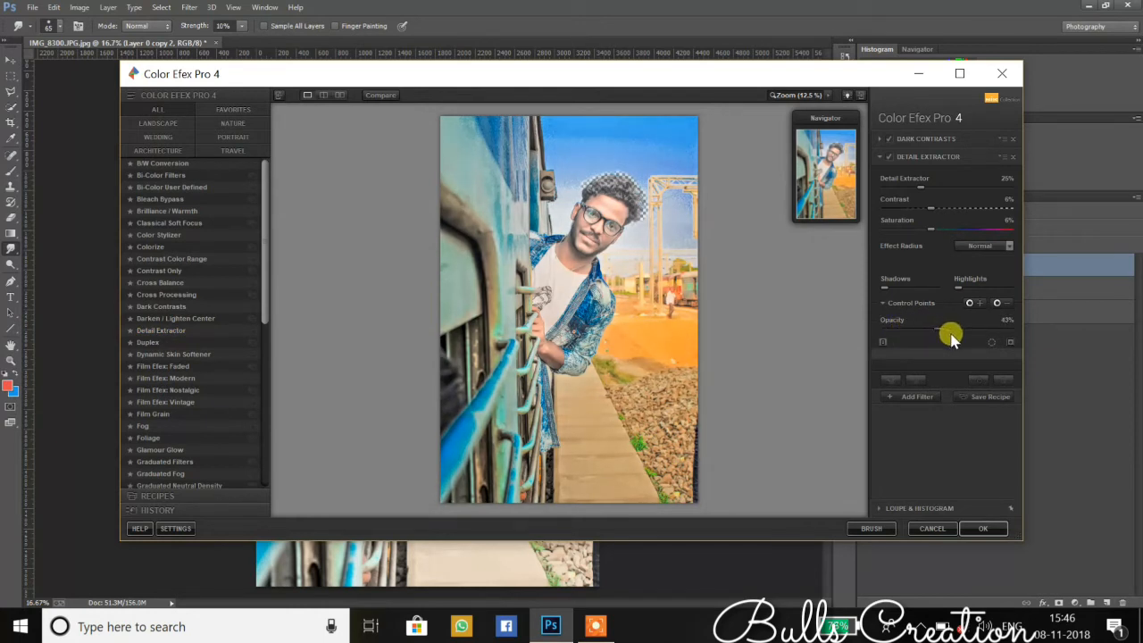
Add a Dynamic Skin Softener filter and sample its skin color from the man's face.
{"action": "left_click", "coordinate": [920, 398]}
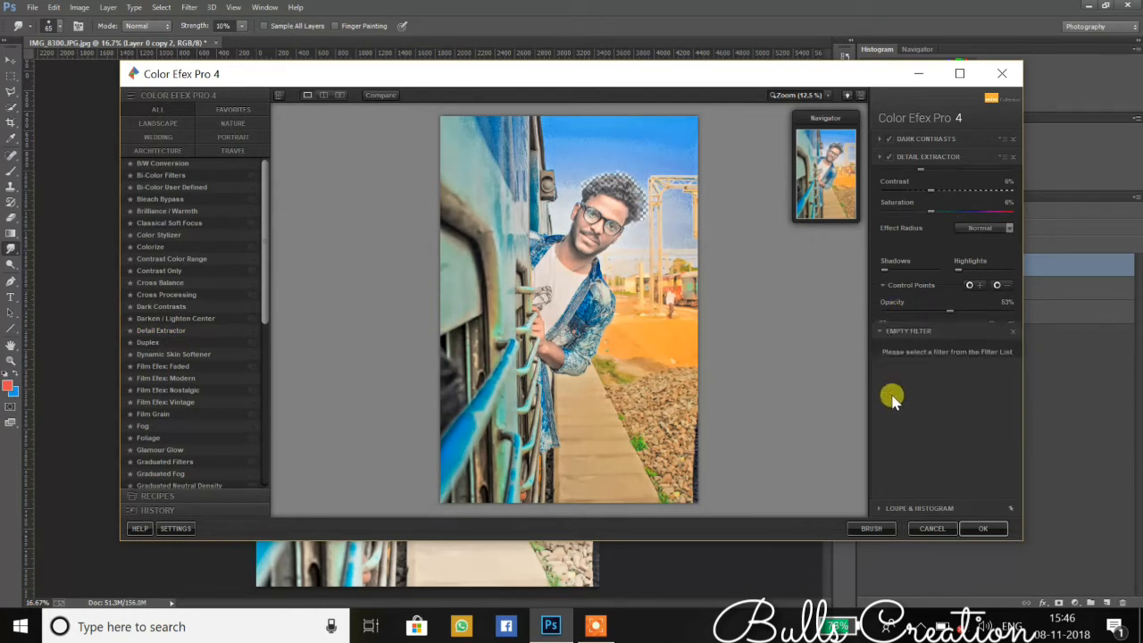
{"action": "left_click_drag", "start_coordinate": [260, 283], "coordinate": [260, 307]}
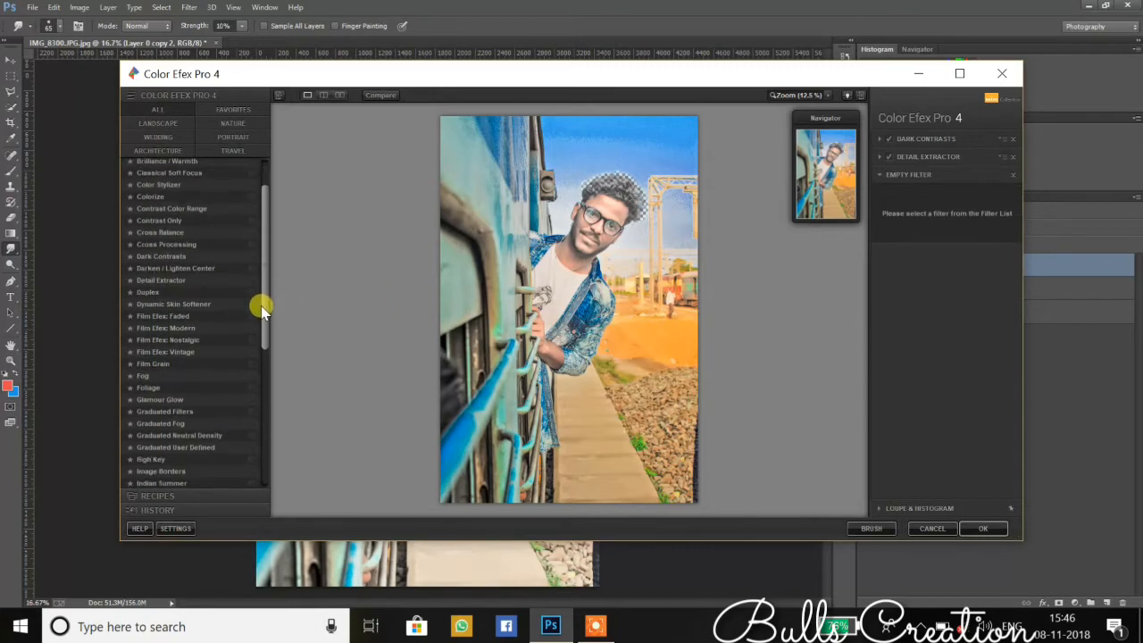
{"action": "left_click", "coordinate": [207, 304]}
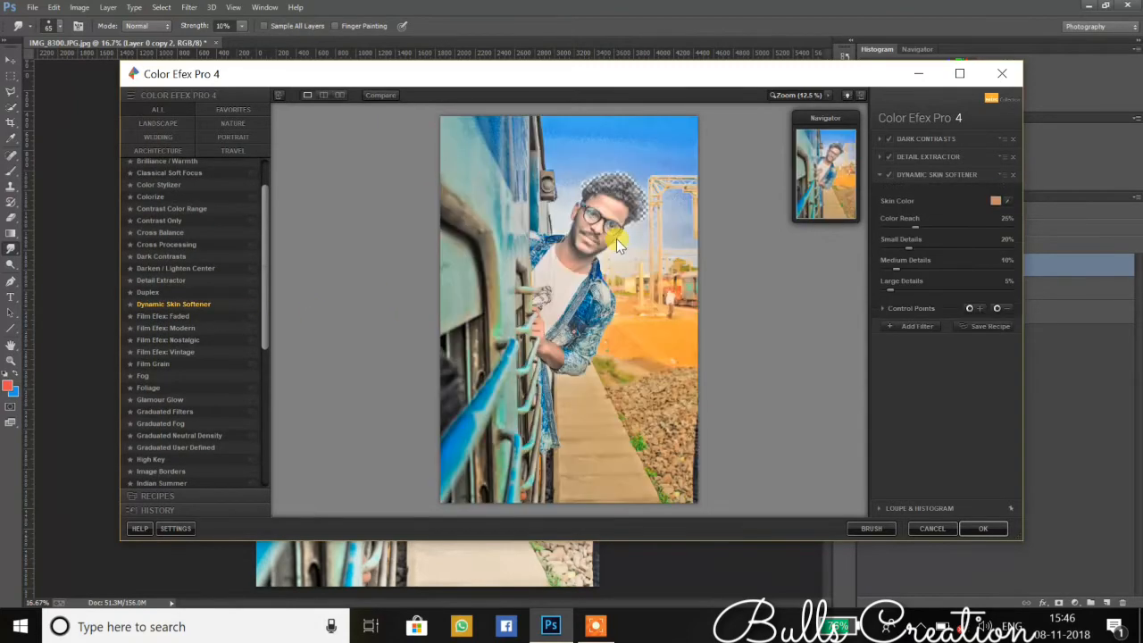
{"action": "key", "text": "ctrl+plus"}
{"action": "key", "text": "ctrl+plus"}
{"action": "left_click_drag", "start_coordinate": [616, 239], "coordinate": [568, 404]}
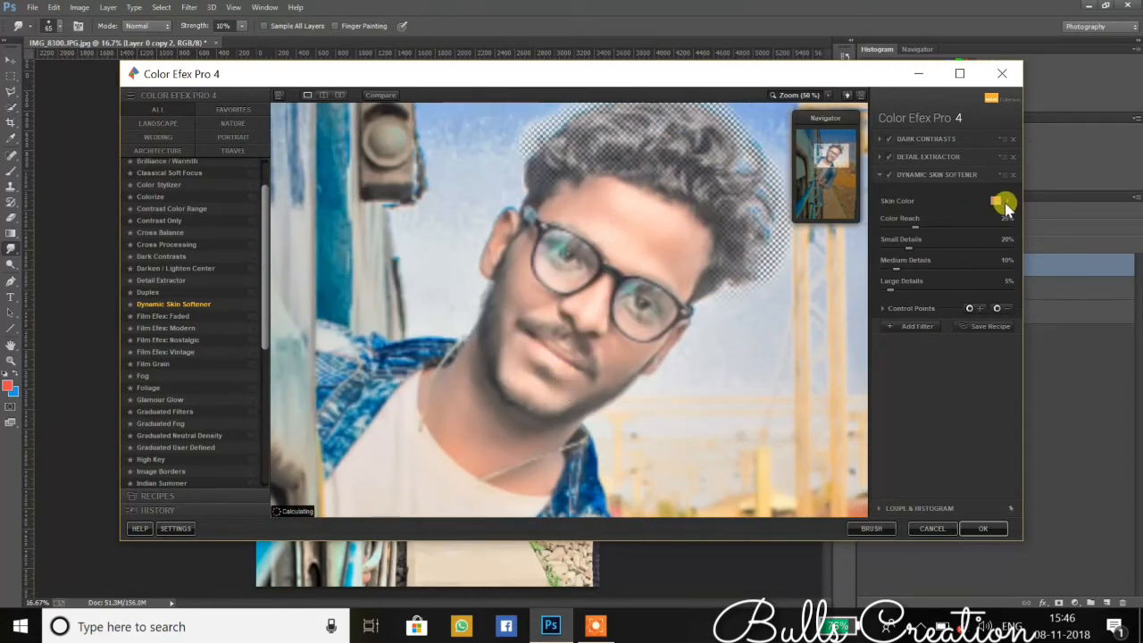
{"action": "left_click", "coordinate": [1007, 200]}
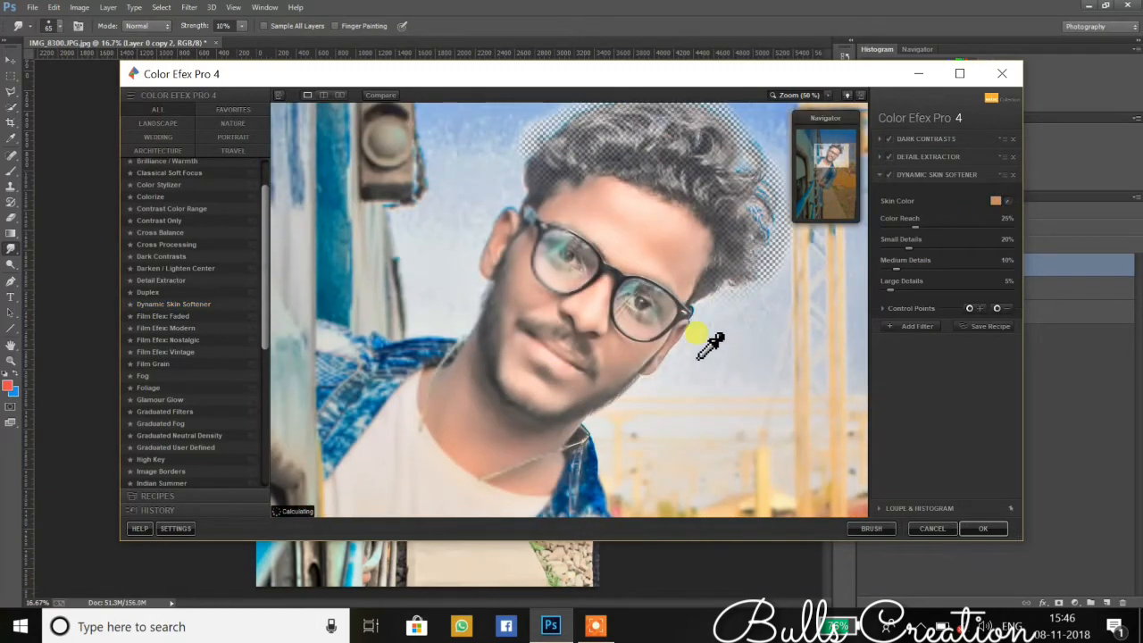
{"action": "left_click", "coordinate": [621, 348]}
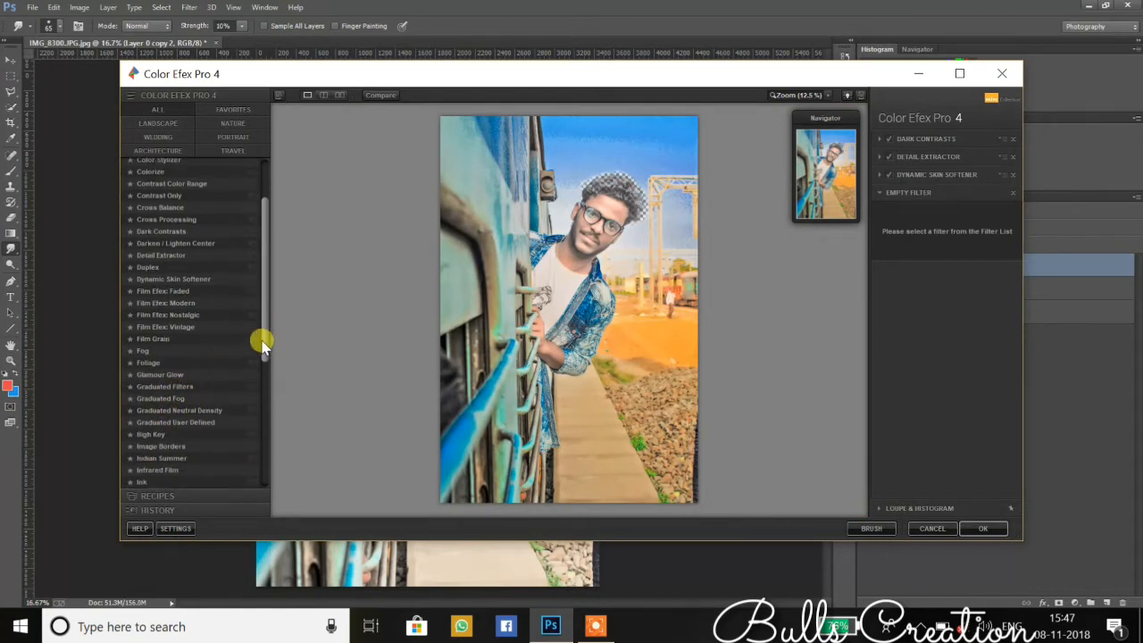
Try a Photo Stylizer filter with Varitone style 1, remove it, and dismiss the custom recipe prompt.
{"action": "left_click_drag", "start_coordinate": [260, 339], "coordinate": [263, 390]}
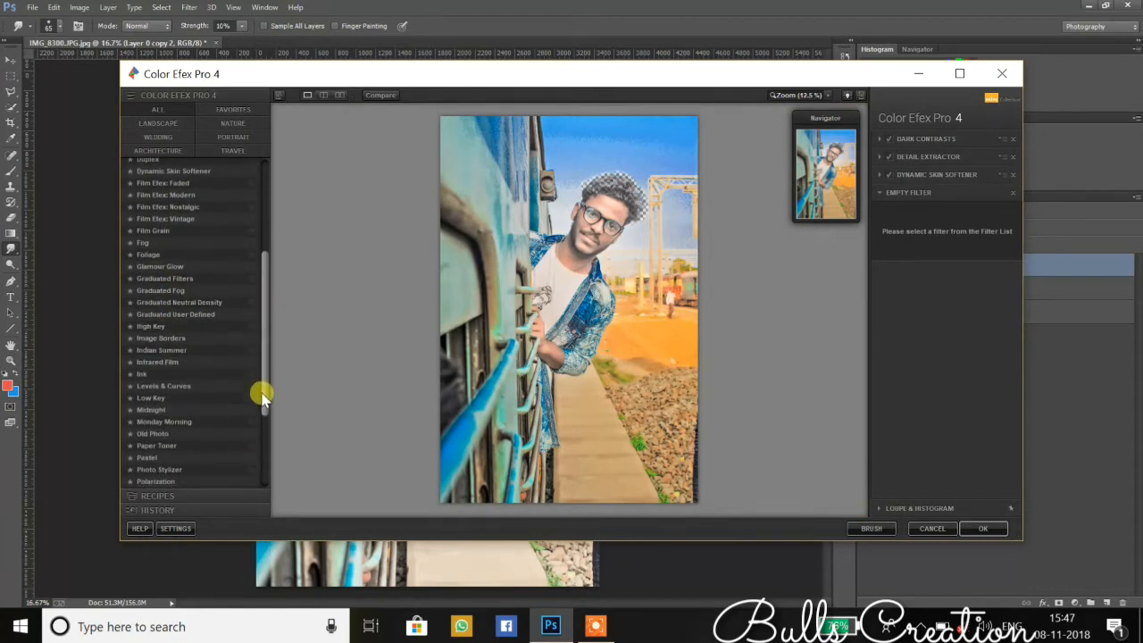
{"action": "left_click", "coordinate": [167, 465]}
{"action": "left_click", "coordinate": [1006, 232]}
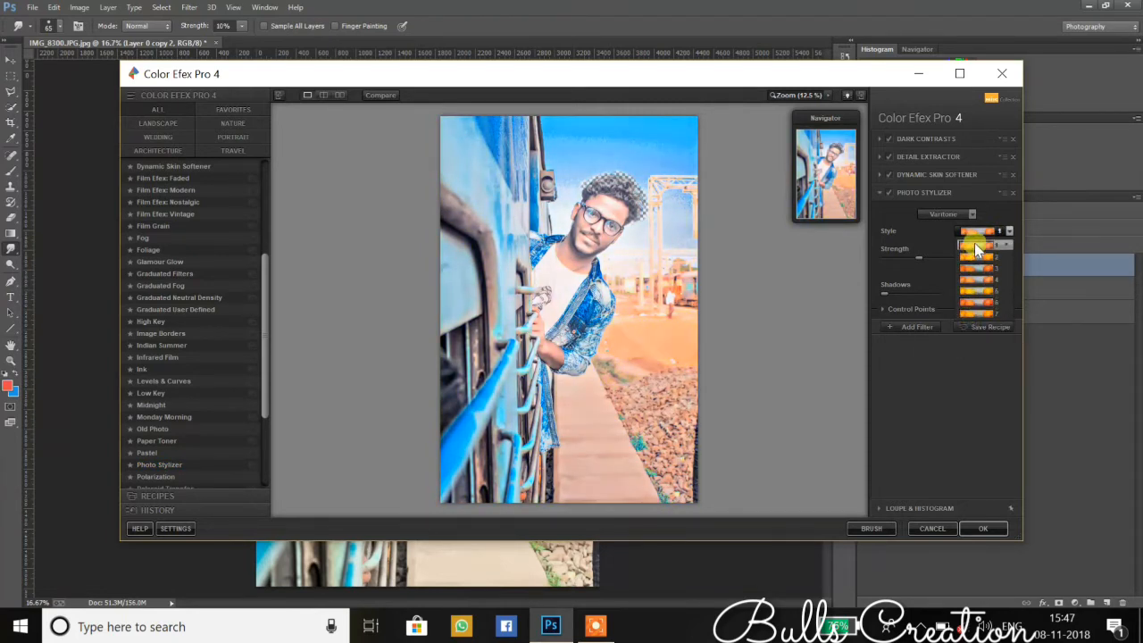
{"action": "left_click", "coordinate": [1015, 192]}
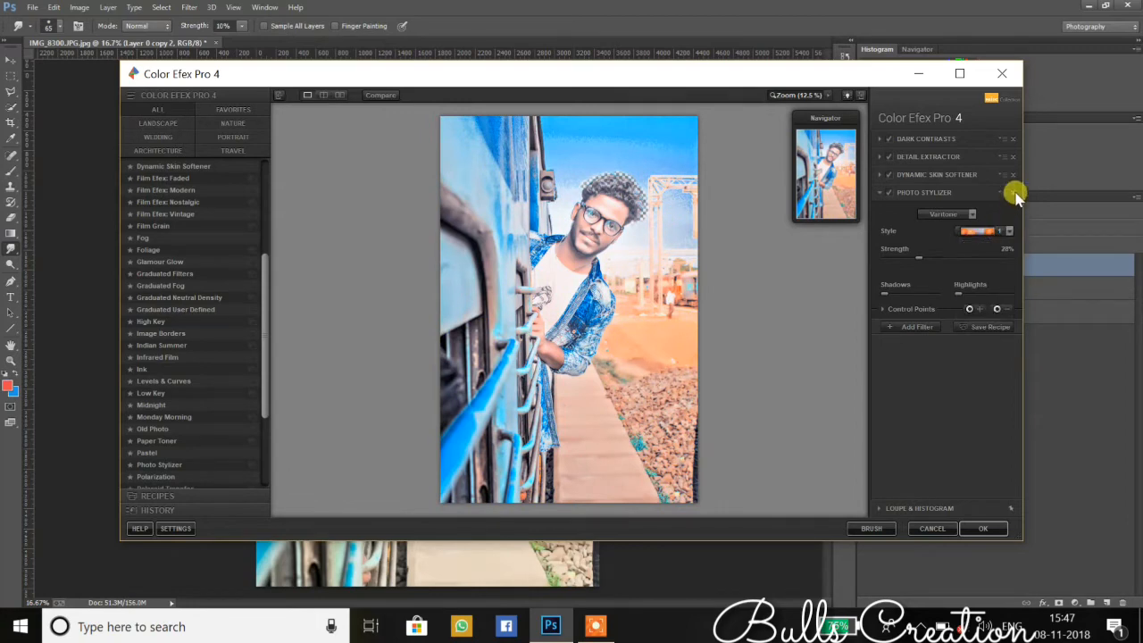
{"action": "double_click", "coordinate": [1011, 193]}
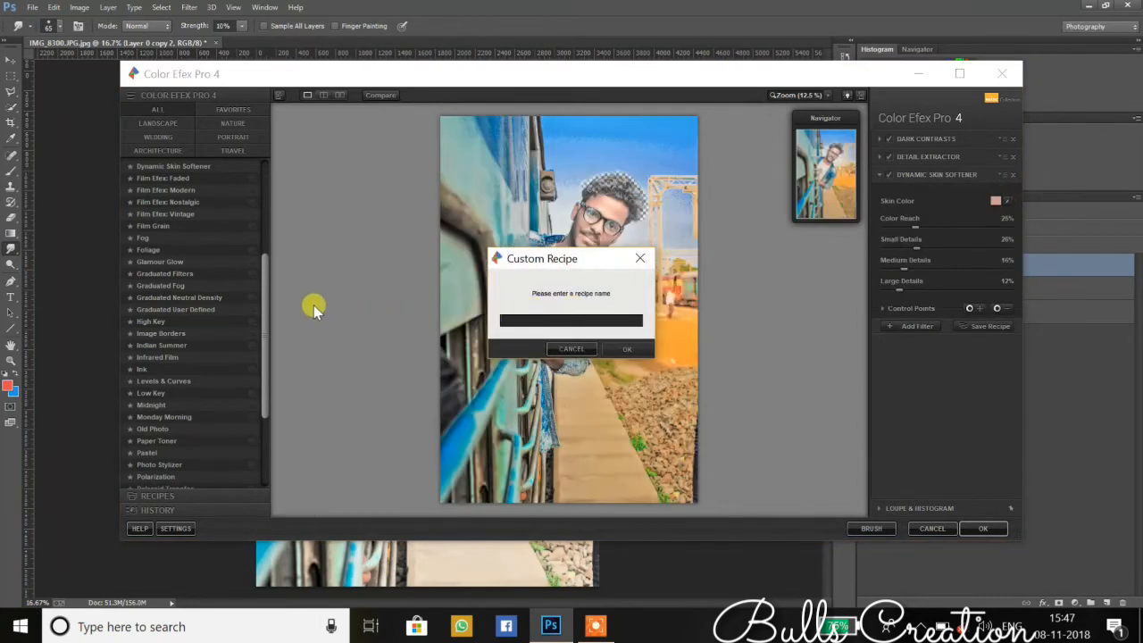
{"action": "left_click", "coordinate": [572, 348]}
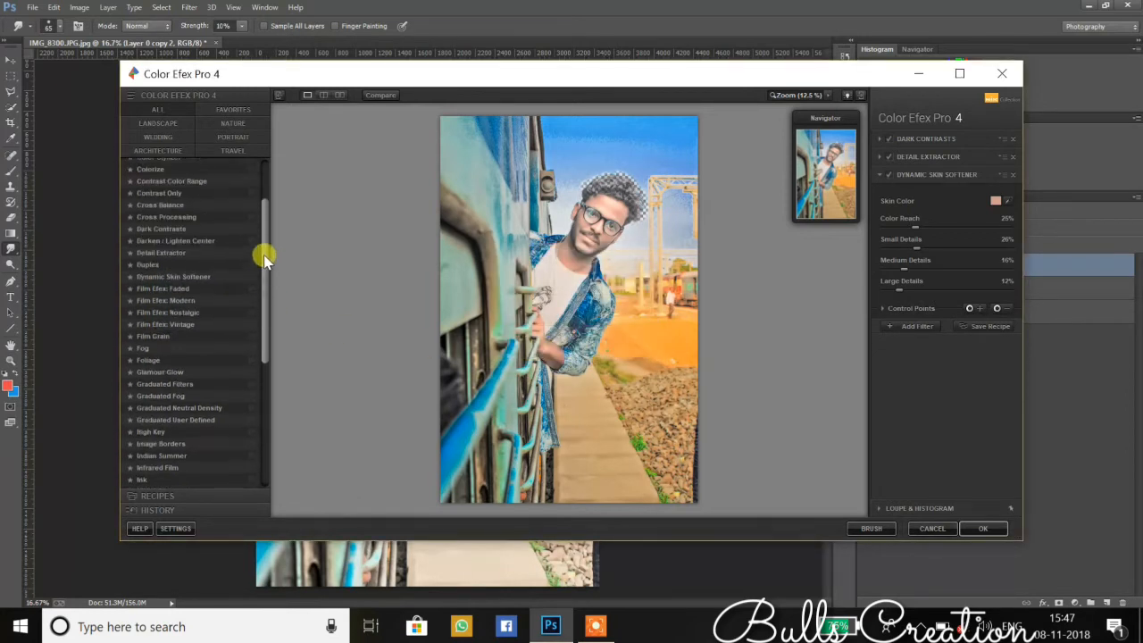
Try Cross Balance with Tungsten to Daylight (2) in place of the skin softener, and return to Detail Extractor.
{"action": "scroll", "coordinate": [265, 250], "scroll_direction": "up", "scroll_amount": 5}
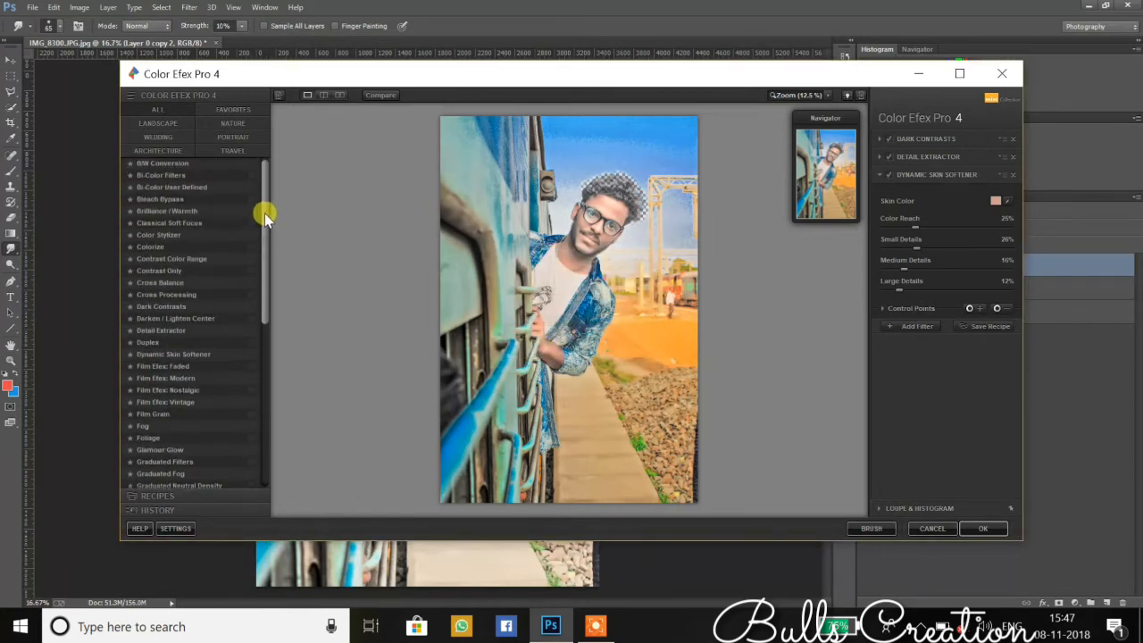
{"action": "left_click", "coordinate": [169, 284]}
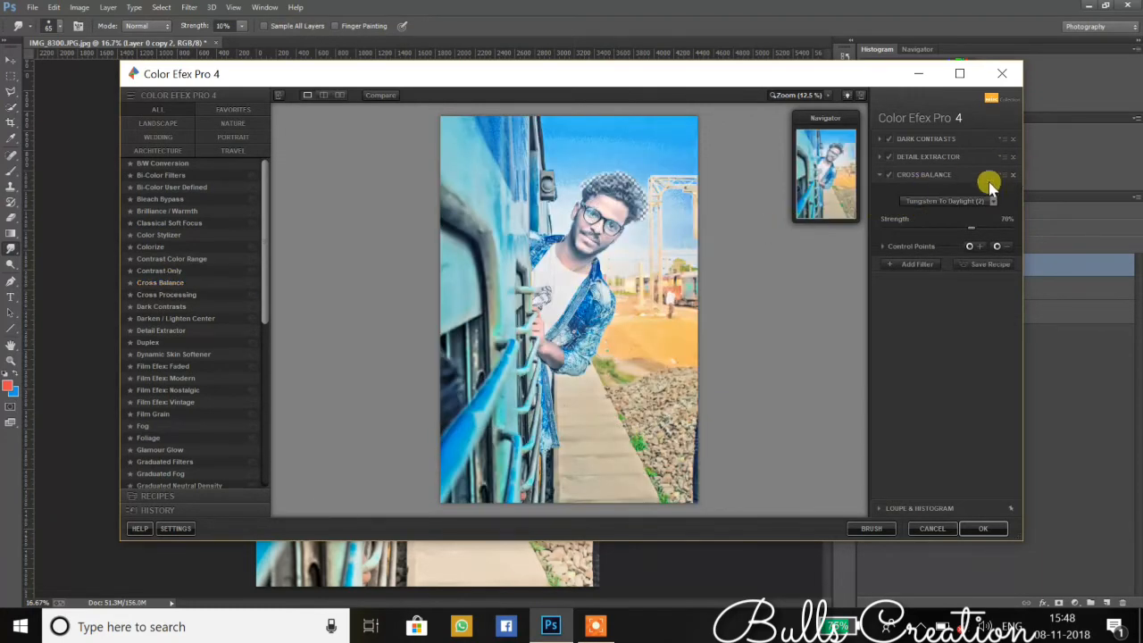
{"action": "left_click", "coordinate": [167, 329]}
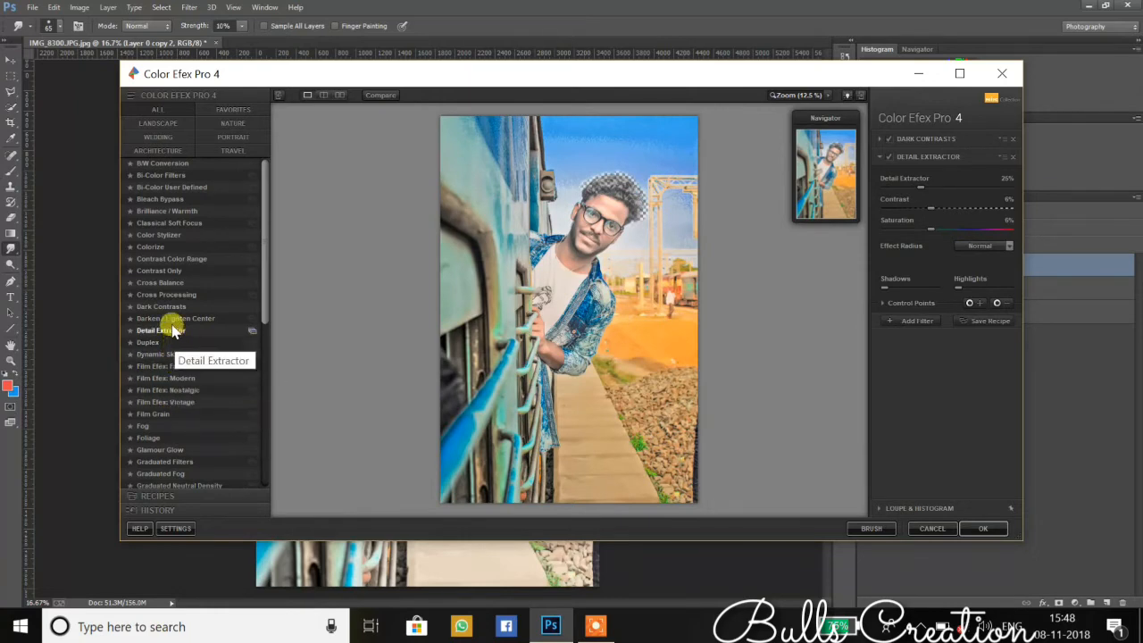
Add a Cross Processing filter with method B01, 23% strength and 43% opacity, and add an empty filter slot after it.
{"action": "left_click", "coordinate": [917, 320]}
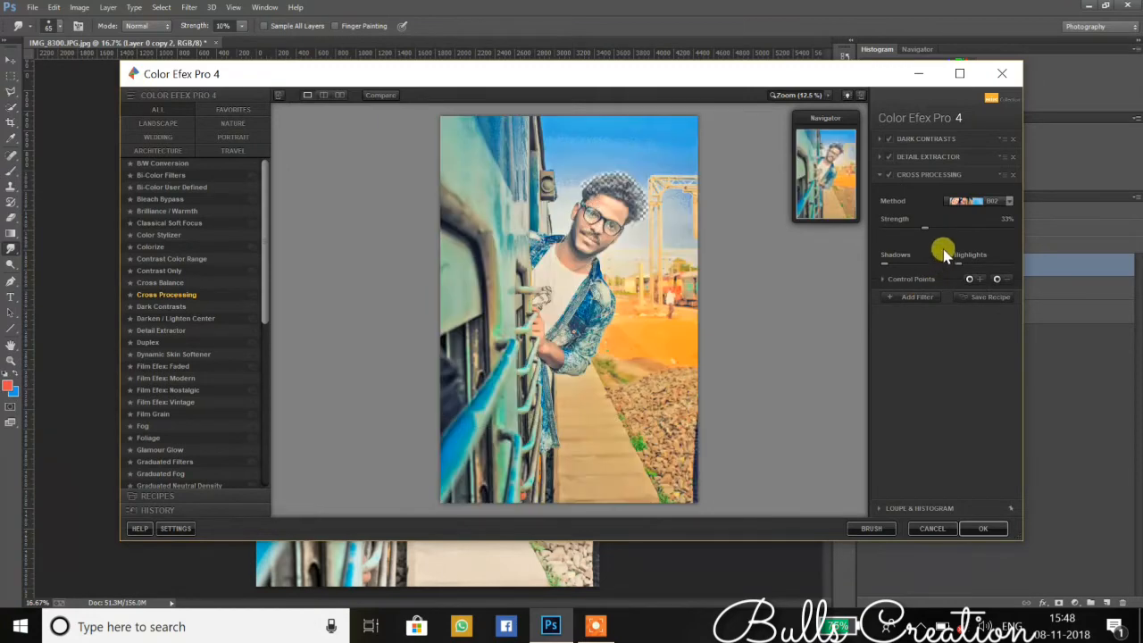
{"action": "left_click", "coordinate": [1009, 202]}
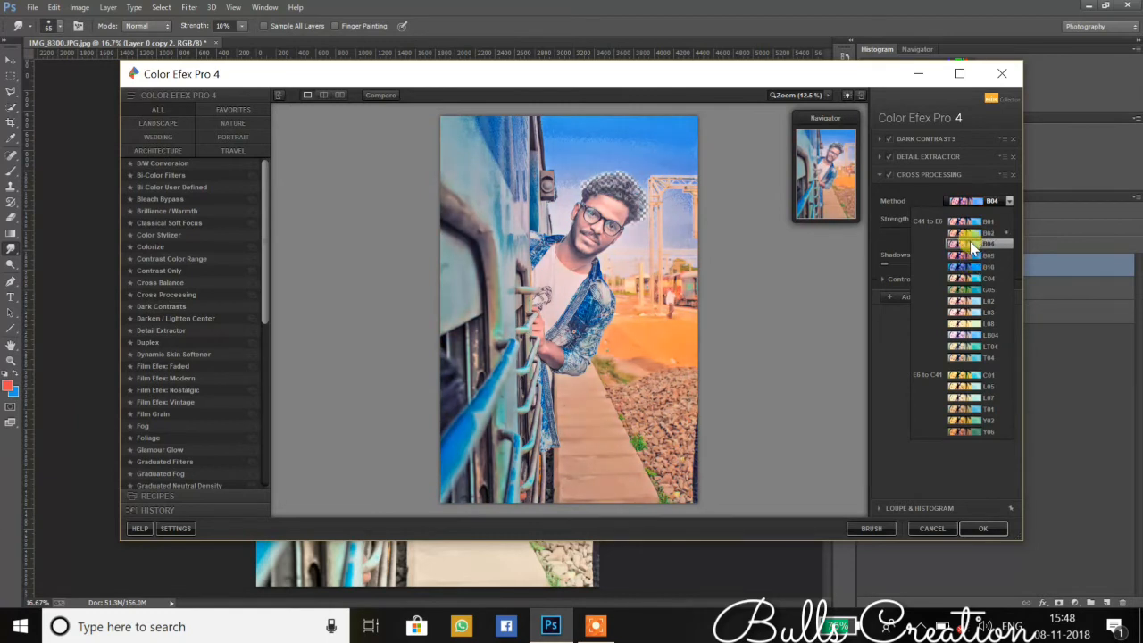
{"action": "left_click", "coordinate": [968, 222]}
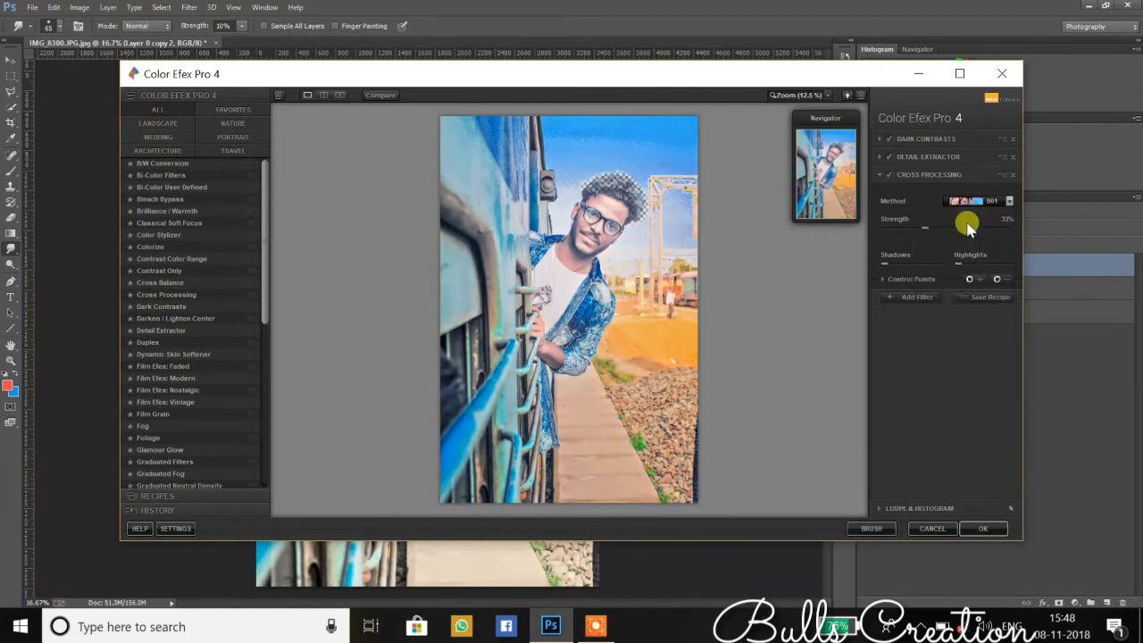
{"action": "left_click", "coordinate": [884, 278]}
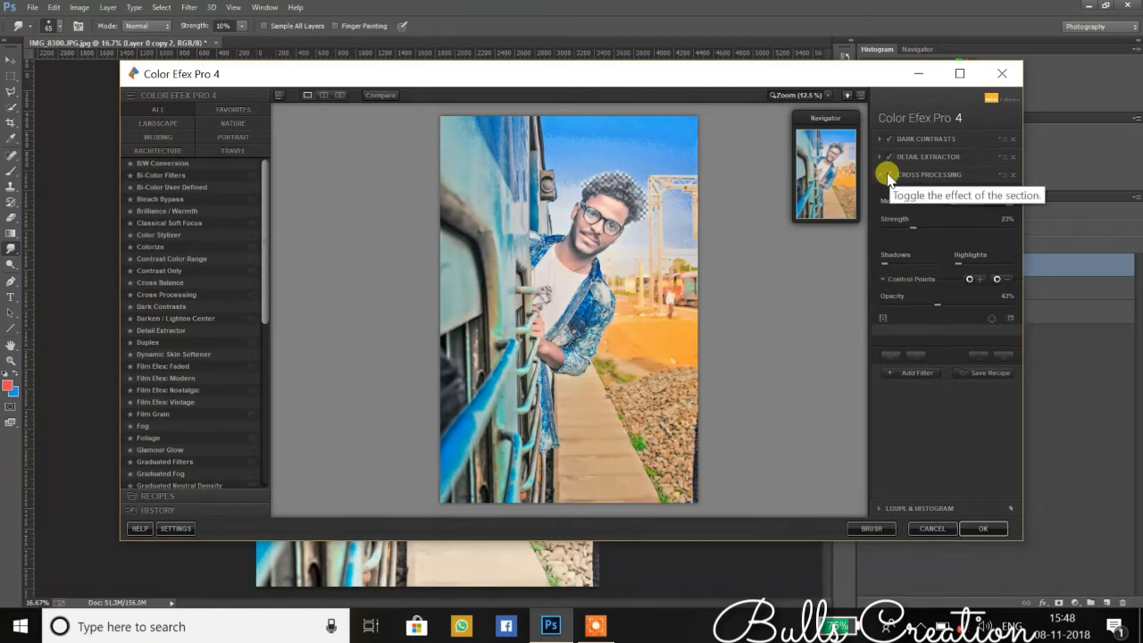
{"action": "left_click", "coordinate": [915, 372]}
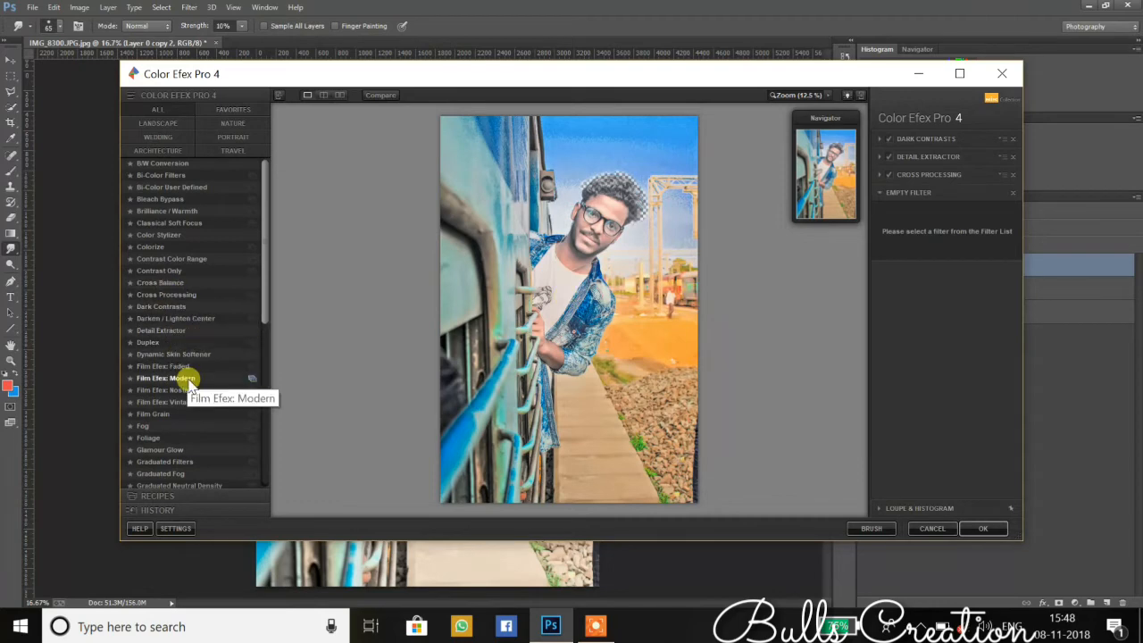
Put Dynamic Skin Softener in the empty filter slot, apply the filter stack, and compare the photo with and without the resulting layer.
{"action": "left_click", "coordinate": [165, 355]}
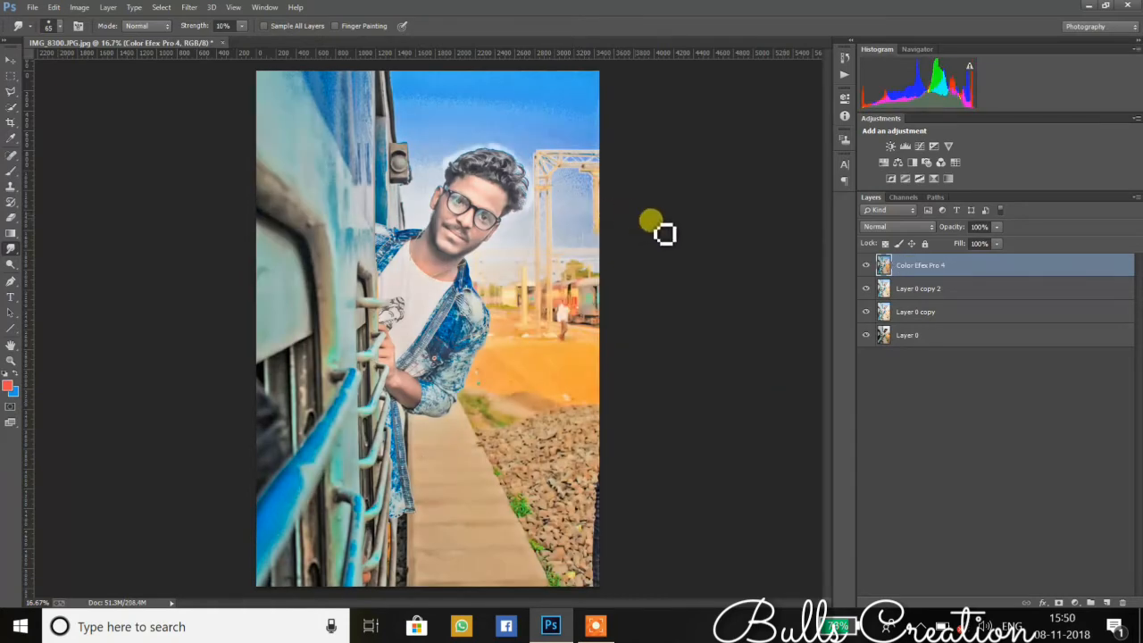
{"action": "left_click", "coordinate": [866, 266]}
{"action": "left_click", "coordinate": [866, 266]}
{"action": "left_click", "coordinate": [866, 266]}
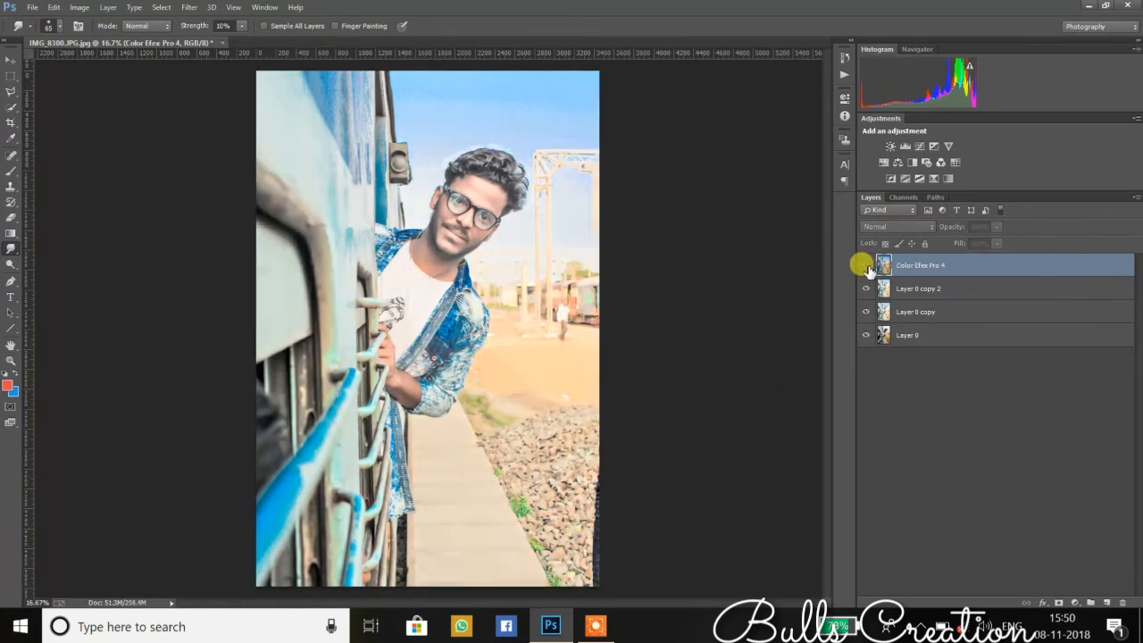
{"action": "left_click", "coordinate": [866, 266]}
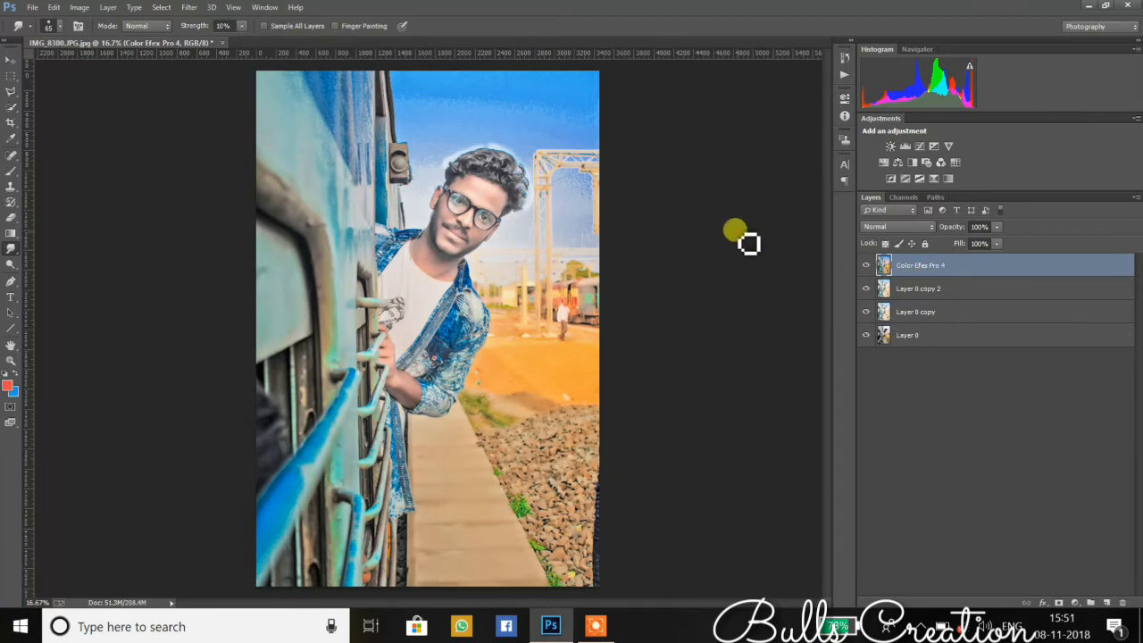
Apply a Camera Raw adjustment with Contrast +15, Highlights -19, Shadows +23, Whites about +16 and Blacks -33.
{"action": "key", "text": "ctrl+plus"}
{"action": "key", "text": "ctrl+plus"}
{"action": "key", "text": "ctrl+plus"}
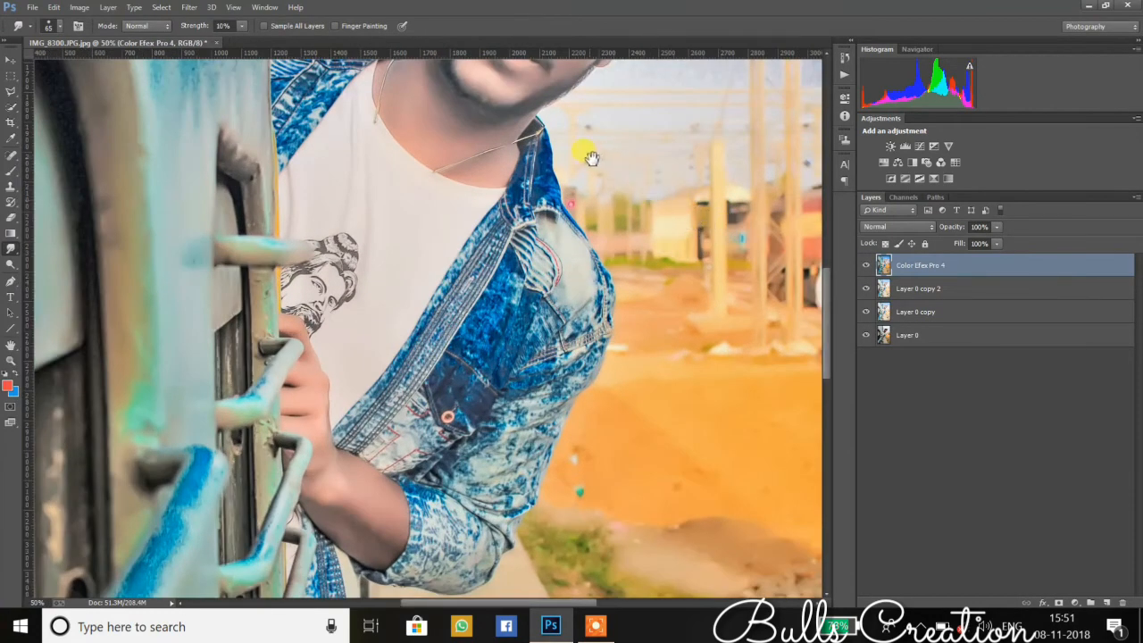
{"action": "left_click_drag", "start_coordinate": [592, 158], "coordinate": [536, 303]}
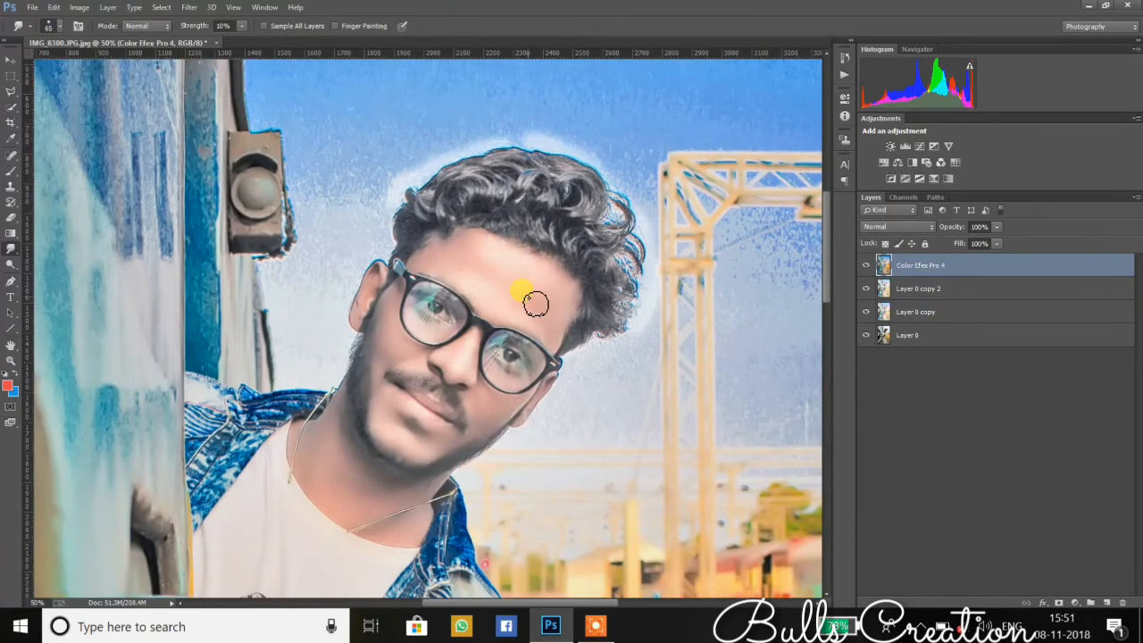
{"action": "key", "text": "ctrl+shift+a"}
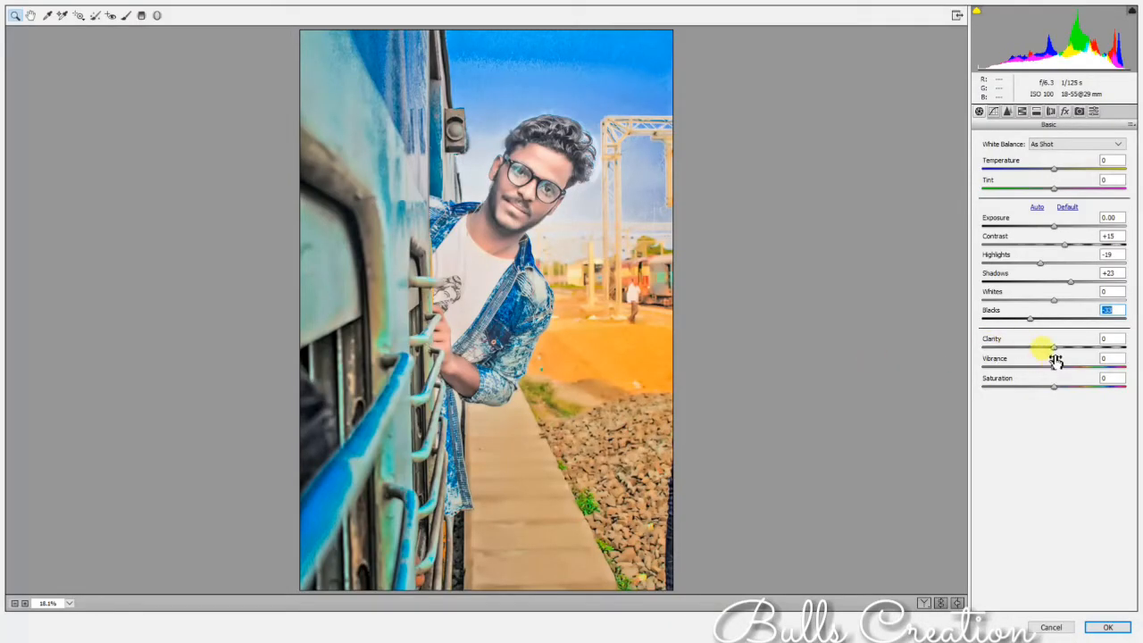
{"action": "left_click", "coordinate": [1065, 299]}
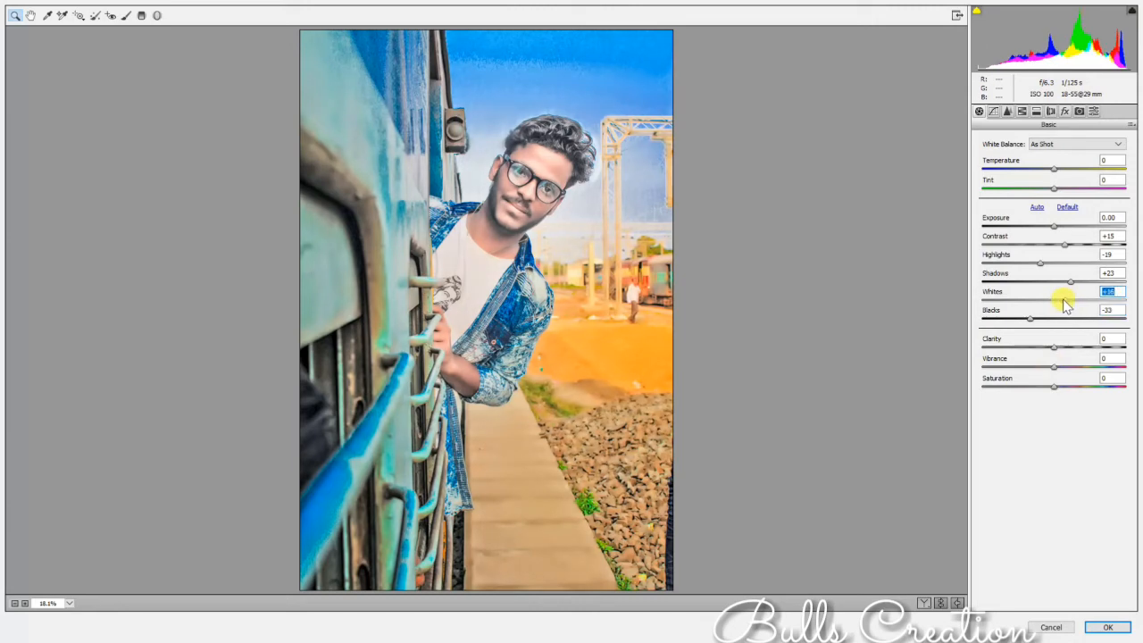
{"action": "key", "text": "Return"}
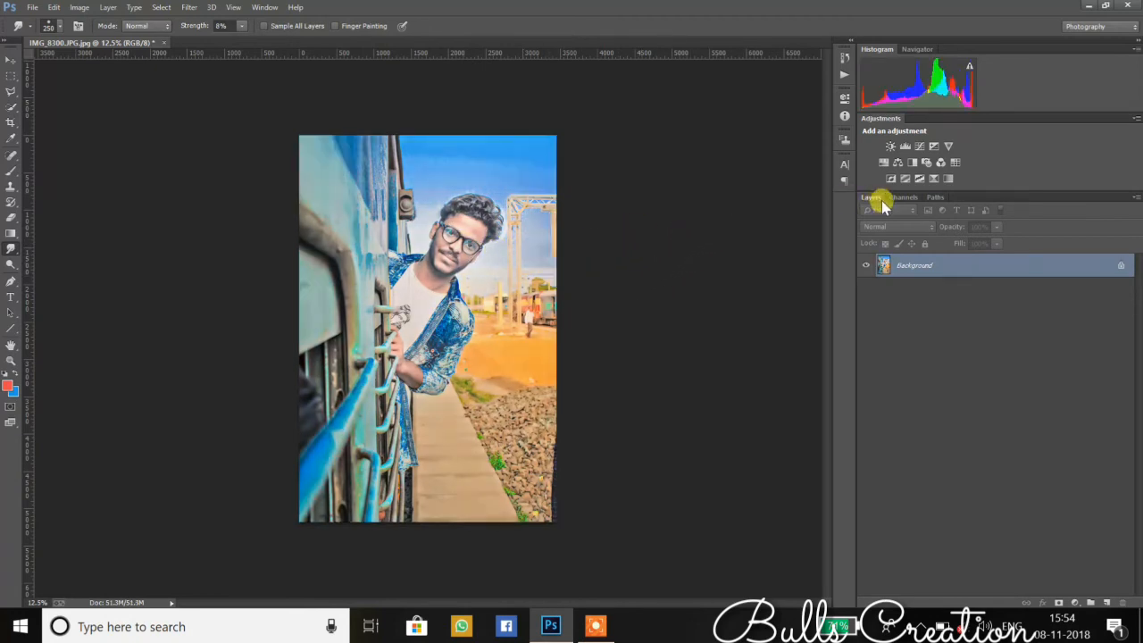
Duplicate the Background layer and reapply the last used filter to the copy.
{"action": "left_click_drag", "start_coordinate": [1059, 264], "coordinate": [1105, 603]}
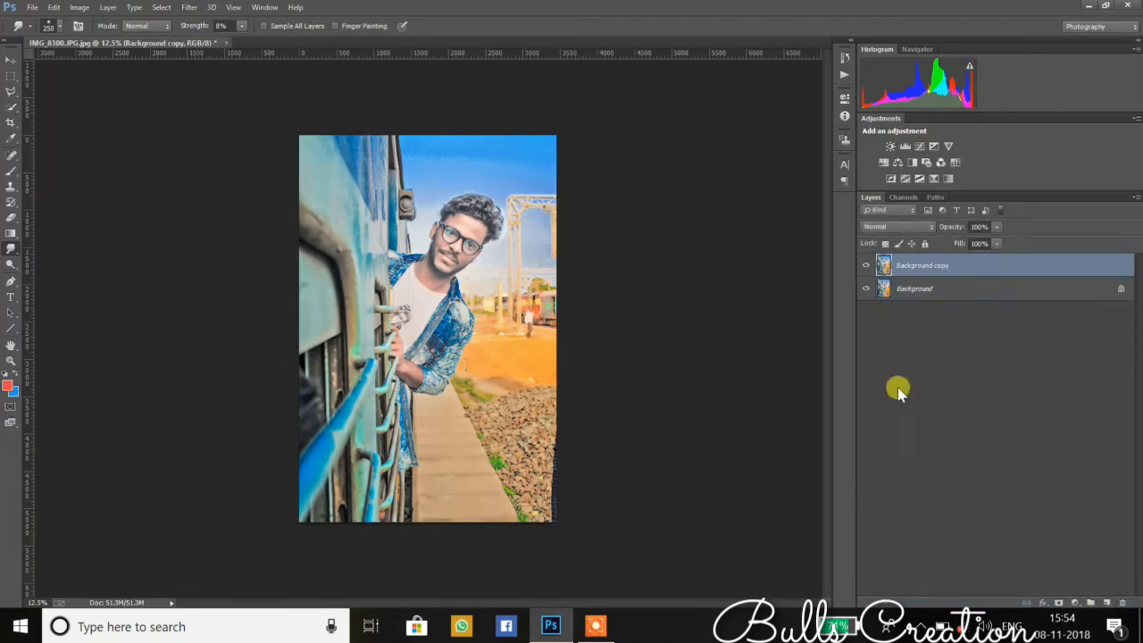
{"action": "left_click", "coordinate": [189, 7]}
{"action": "left_click", "coordinate": [187, 28]}
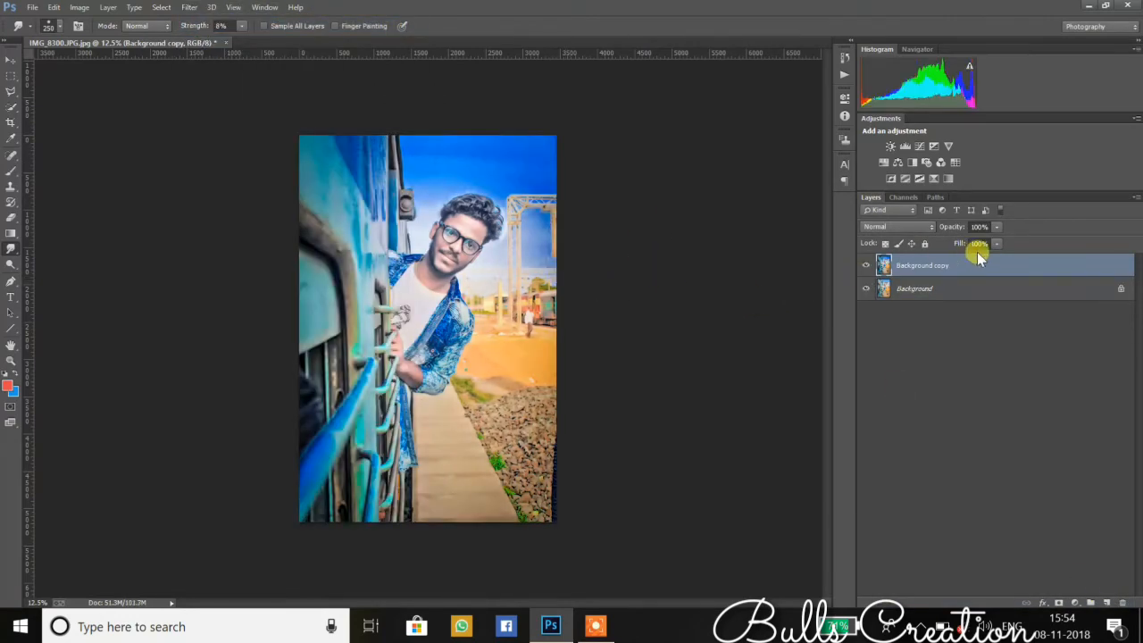
Lower the Background copy layer's opacity to 70%.
{"action": "left_click", "coordinate": [996, 228]}
{"action": "left_click_drag", "start_coordinate": [987, 243], "coordinate": [975, 262]}
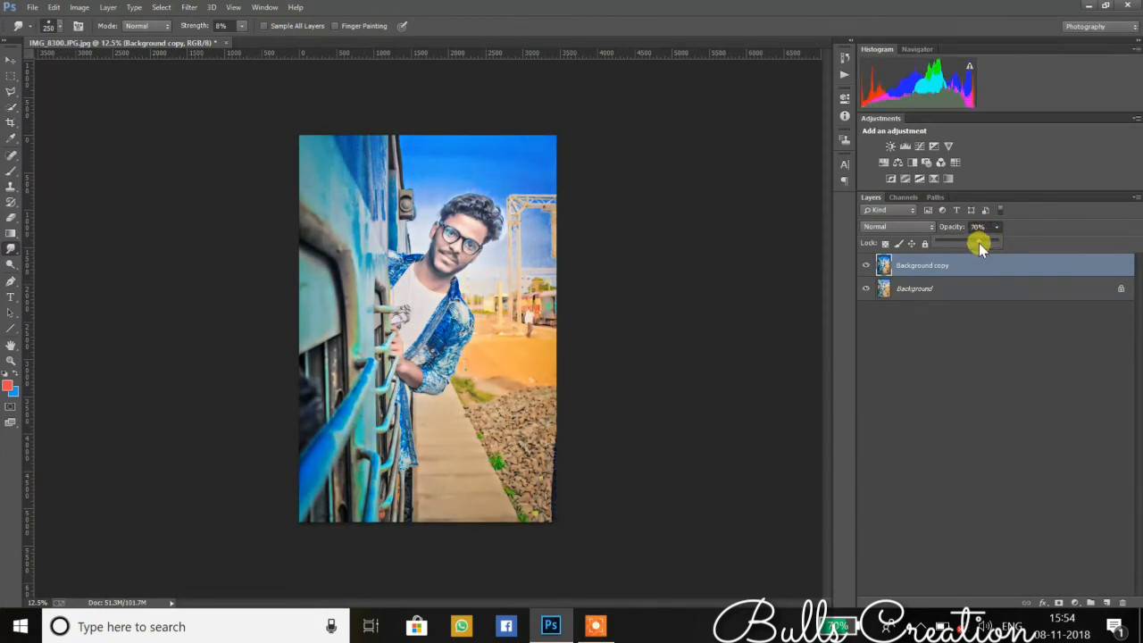
{"action": "left_click_drag", "start_coordinate": [979, 242], "coordinate": [979, 244]}
Compare the photo with and without the Background copy layer by toggling its visibility repeatedly.
{"action": "left_click", "coordinate": [865, 265]}
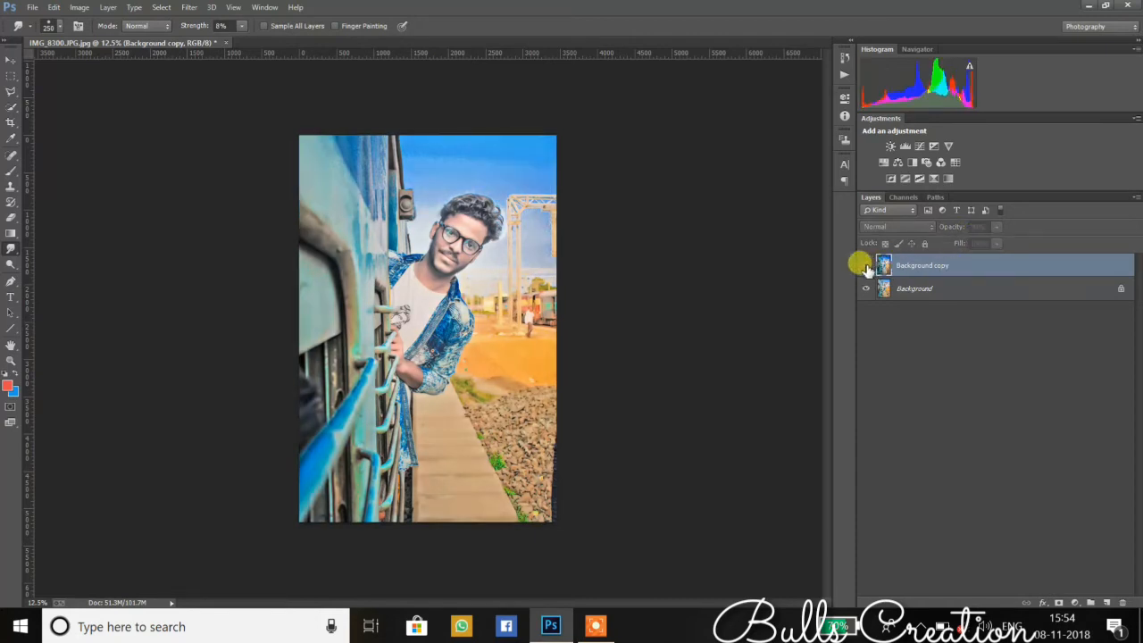
{"action": "left_click", "coordinate": [865, 265]}
{"action": "left_click", "coordinate": [865, 265]}
{"action": "left_click", "coordinate": [865, 266]}
{"action": "left_click", "coordinate": [865, 266]}
{"action": "left_click", "coordinate": [865, 266]}
{"action": "left_click", "coordinate": [865, 265]}
{"action": "left_click", "coordinate": [865, 266]}
{"action": "left_click", "coordinate": [865, 266]}
{"action": "left_click", "coordinate": [866, 265]}
Duplicate the Background copy layer.
{"action": "right_click", "coordinate": [924, 265]}
{"action": "left_click", "coordinate": [982, 266]}
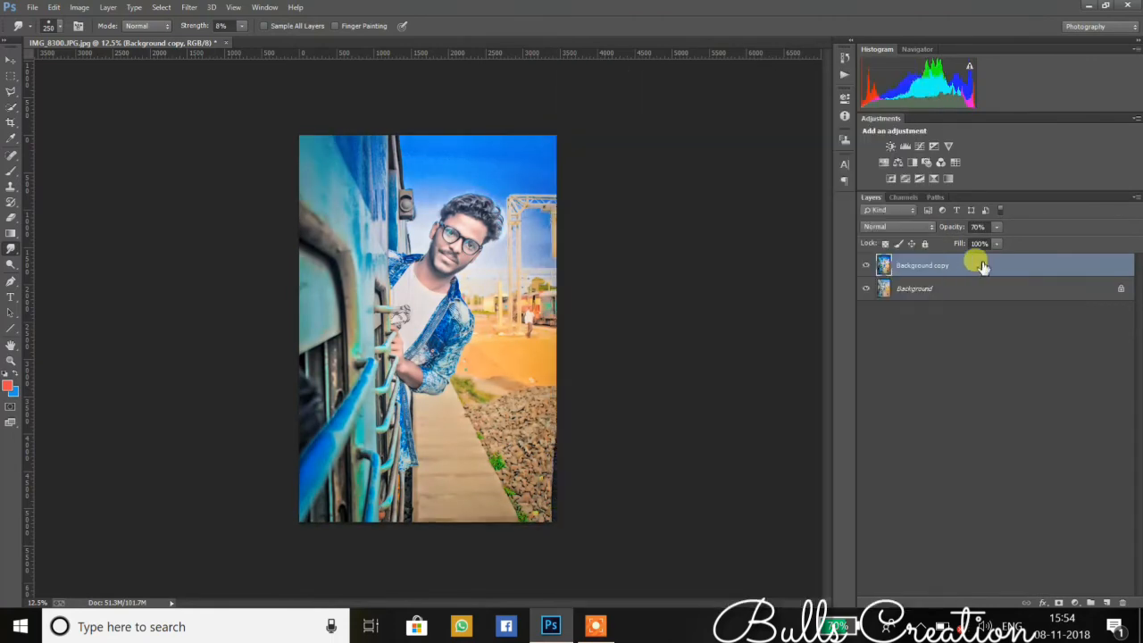
{"action": "left_click_drag", "start_coordinate": [982, 266], "coordinate": [1091, 604]}
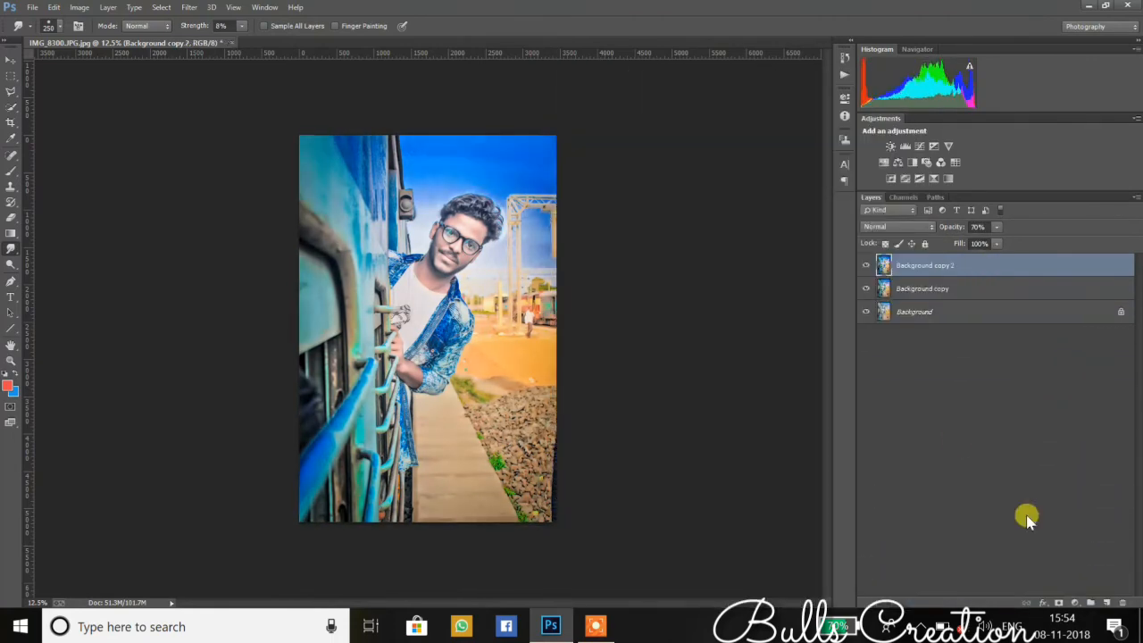
Apply Oil Paint with Stylization 4, Cleanliness 3.5, Scale 0.8, Bristle Detail 6, Angular Direction 226.8 and Shine 0.
{"action": "left_click", "coordinate": [188, 8]}
{"action": "left_click", "coordinate": [233, 156]}
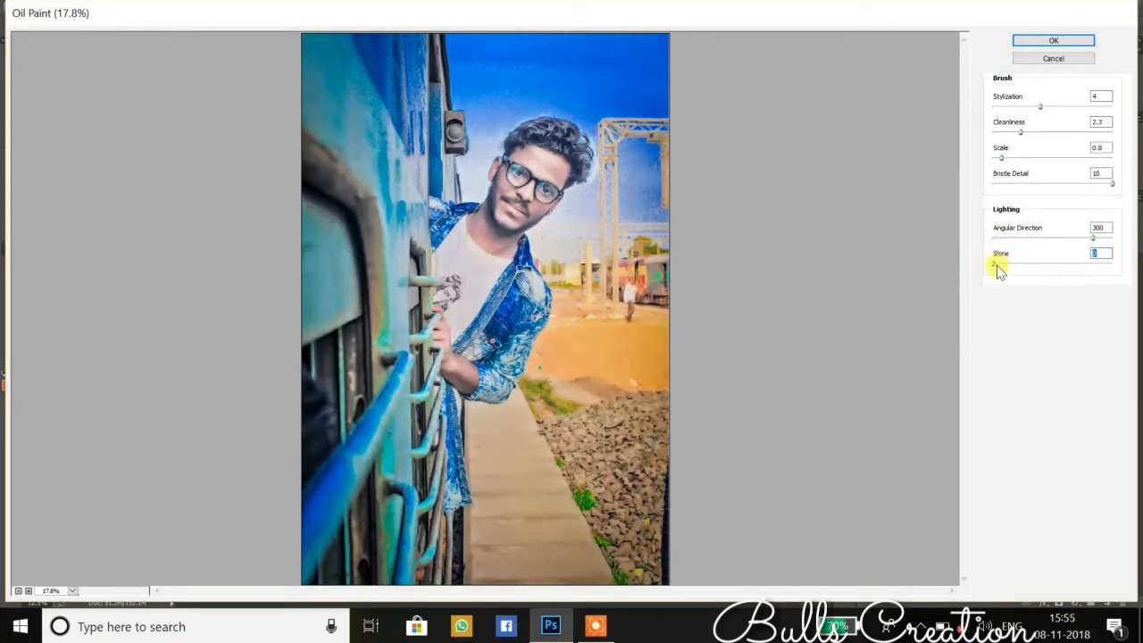
{"action": "left_click", "coordinate": [1066, 184]}
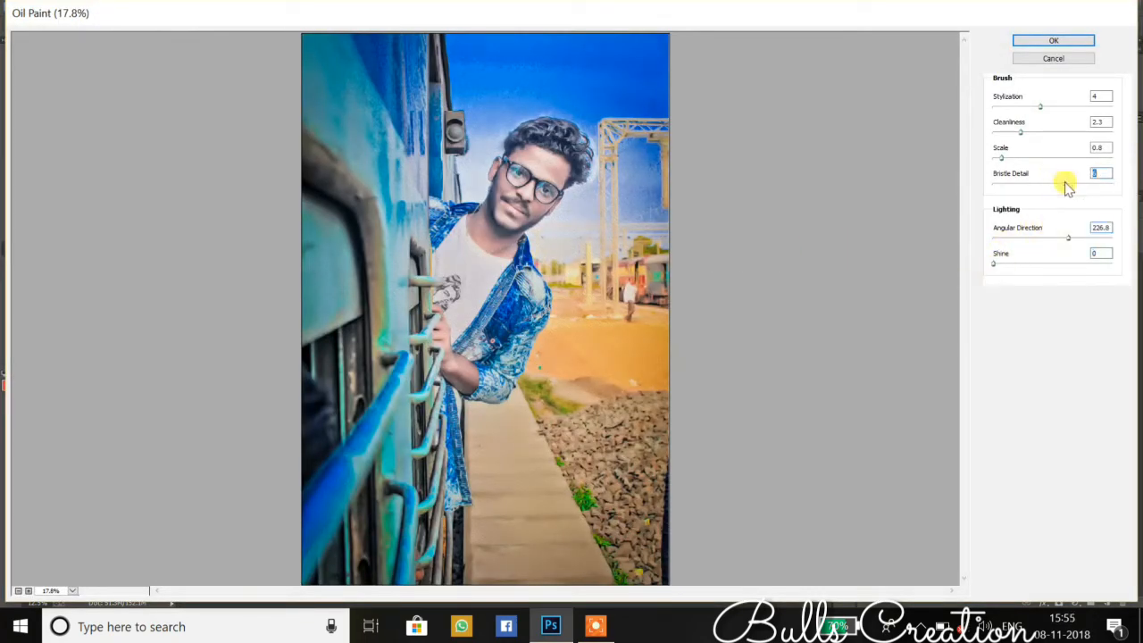
{"action": "left_click", "coordinate": [564, 179], "text": "ctrl"}
{"action": "left_click", "coordinate": [565, 179], "text": "ctrl"}
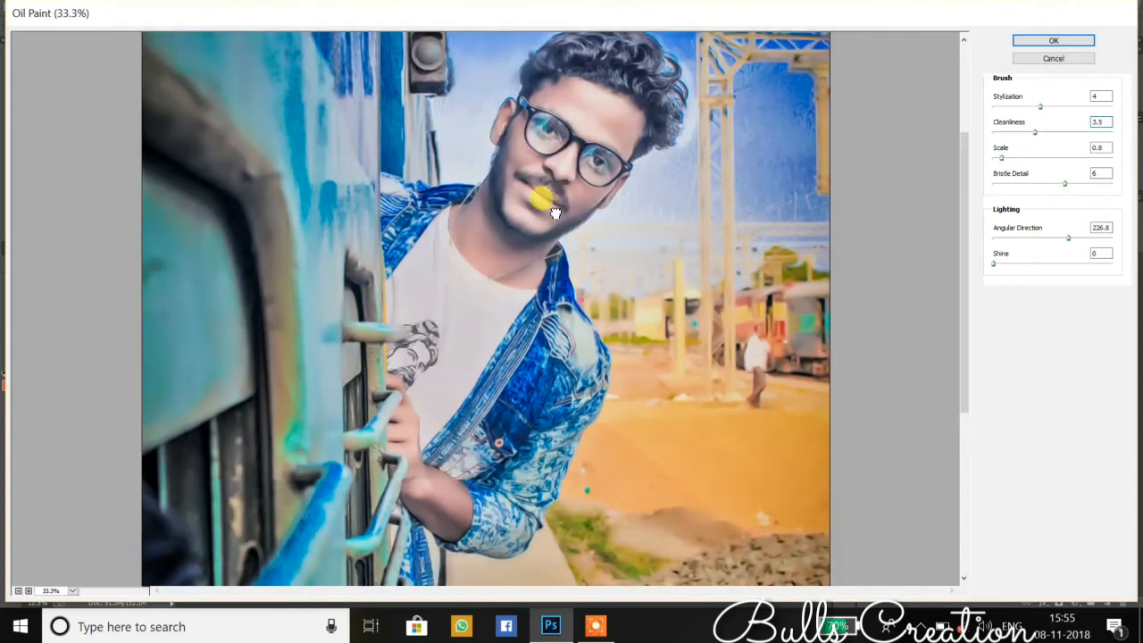
{"action": "left_click", "coordinate": [1060, 37]}
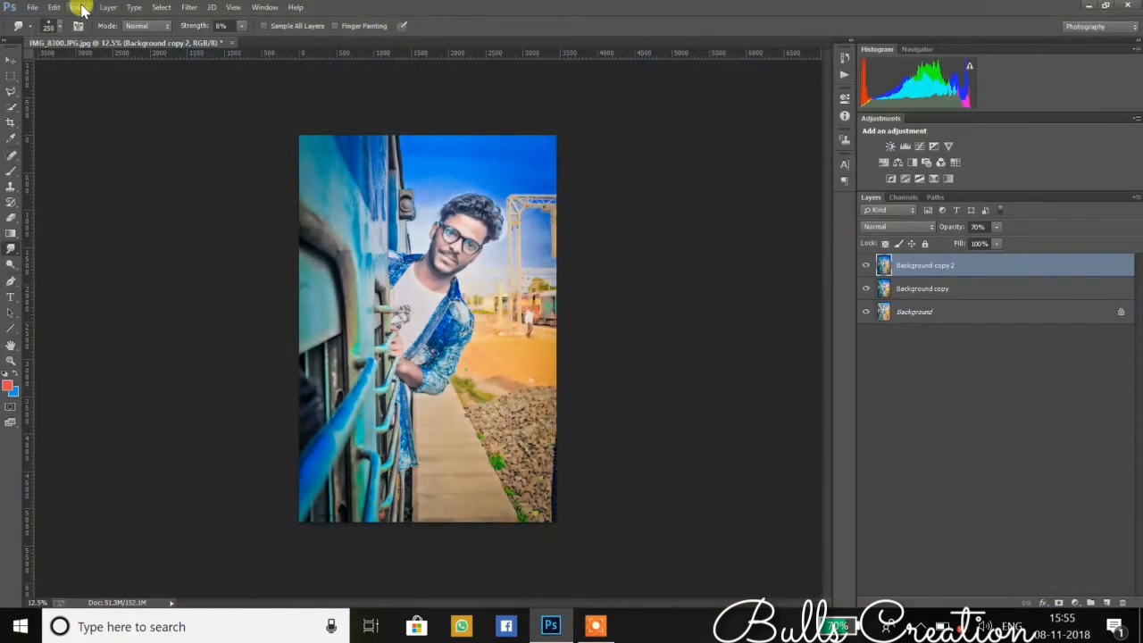
Add a Selective Color adjustment with Black at -35% for the Reds, and flatten the image.
{"action": "left_click", "coordinate": [1074, 602]}
{"action": "left_click", "coordinate": [1013, 558]}
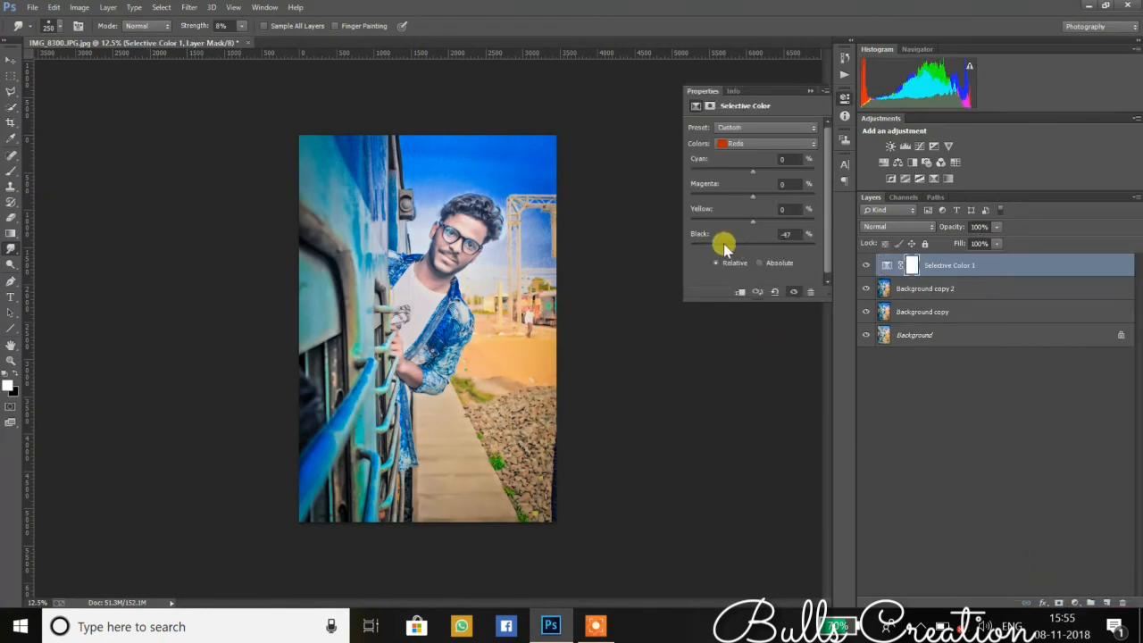
{"action": "mouse_move", "coordinate": [725, 248]}
{"action": "left_mouse_down"}
{"action": "mouse_move", "coordinate": [637, 242]}
{"action": "mouse_move", "coordinate": [735, 265]}
{"action": "mouse_move", "coordinate": [743, 253]}
{"action": "left_mouse_up"}
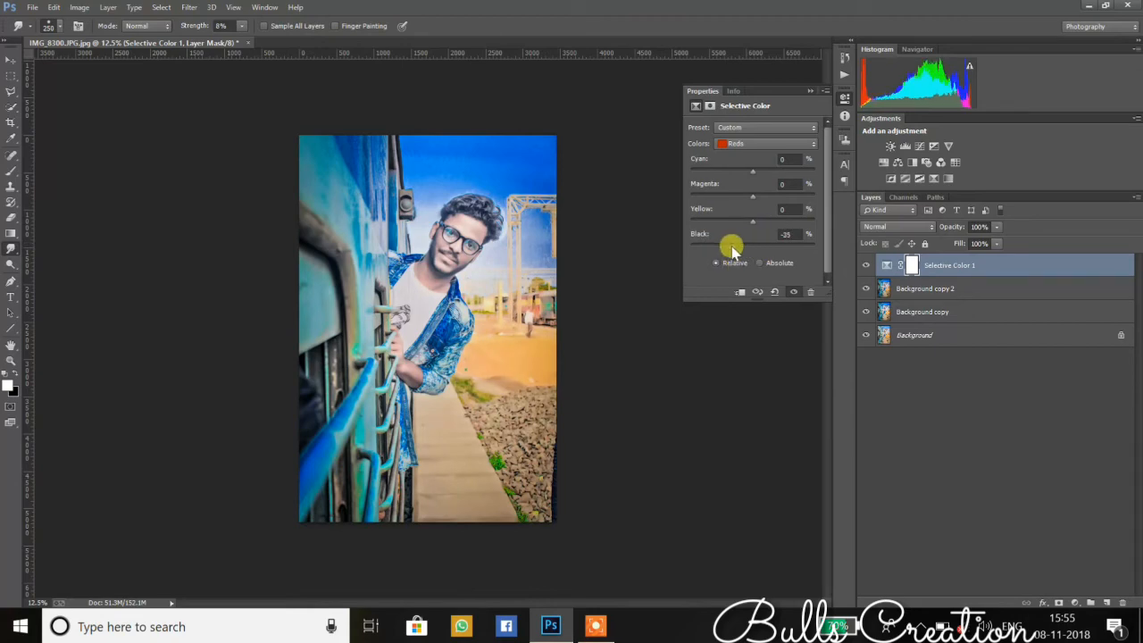
{"action": "left_click", "coordinate": [809, 91]}
{"action": "right_click", "coordinate": [1009, 266]}
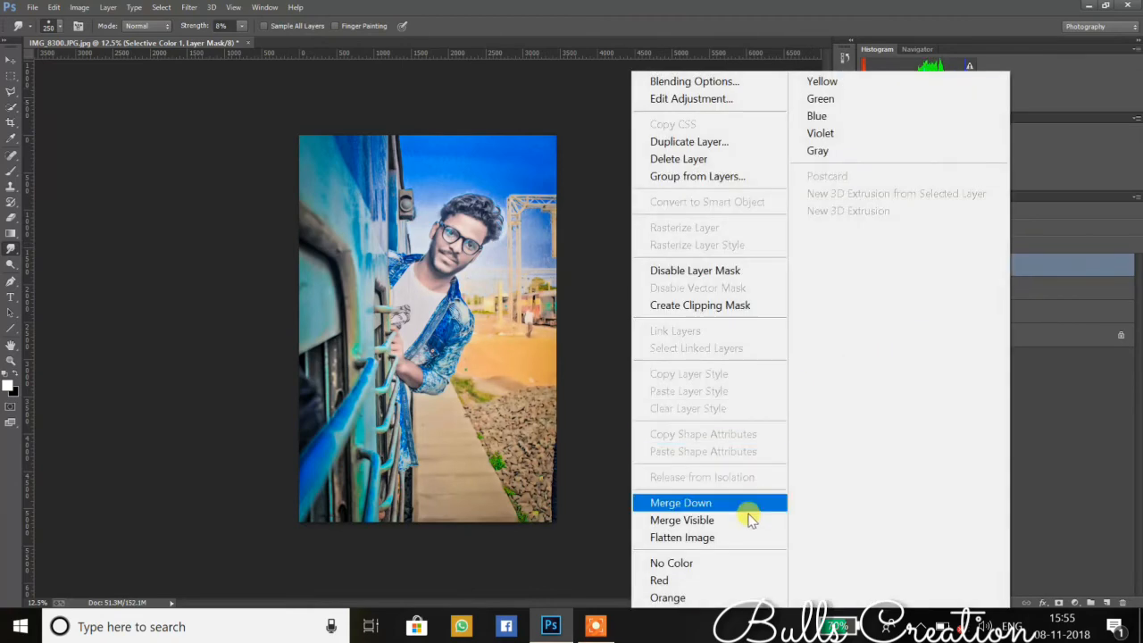
{"action": "left_click", "coordinate": [732, 534]}
Open the Bulls Creation logo image from the Desktop folder.
{"action": "left_click", "coordinate": [34, 7]}
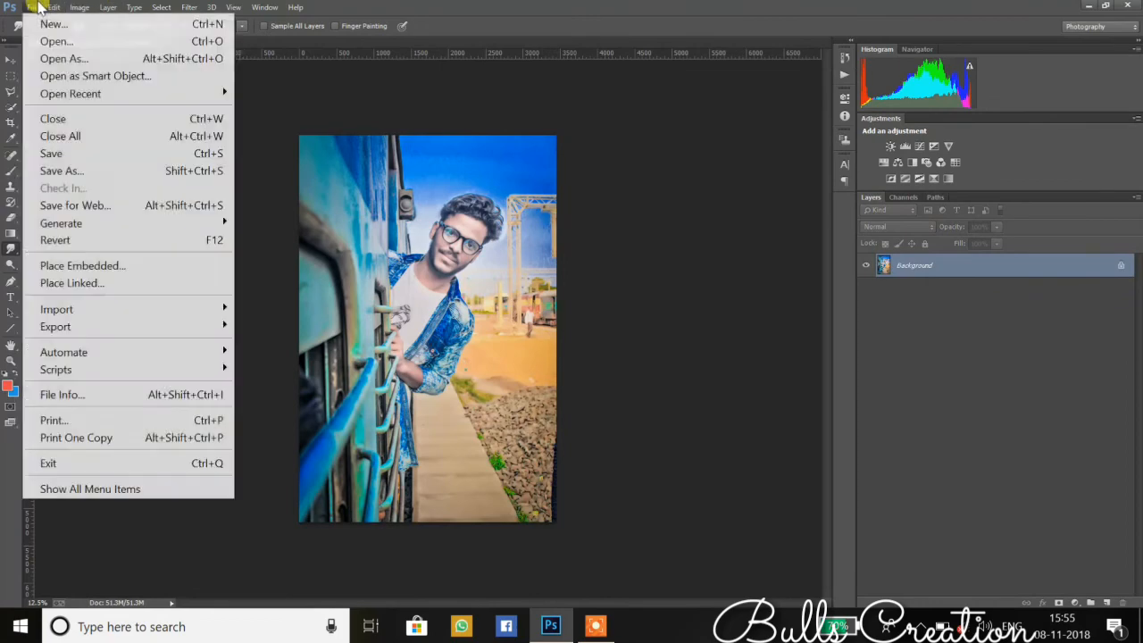
{"action": "left_click", "coordinate": [56, 41]}
{"action": "scroll", "coordinate": [670, 204], "scroll_direction": "down", "scroll_amount": 1}
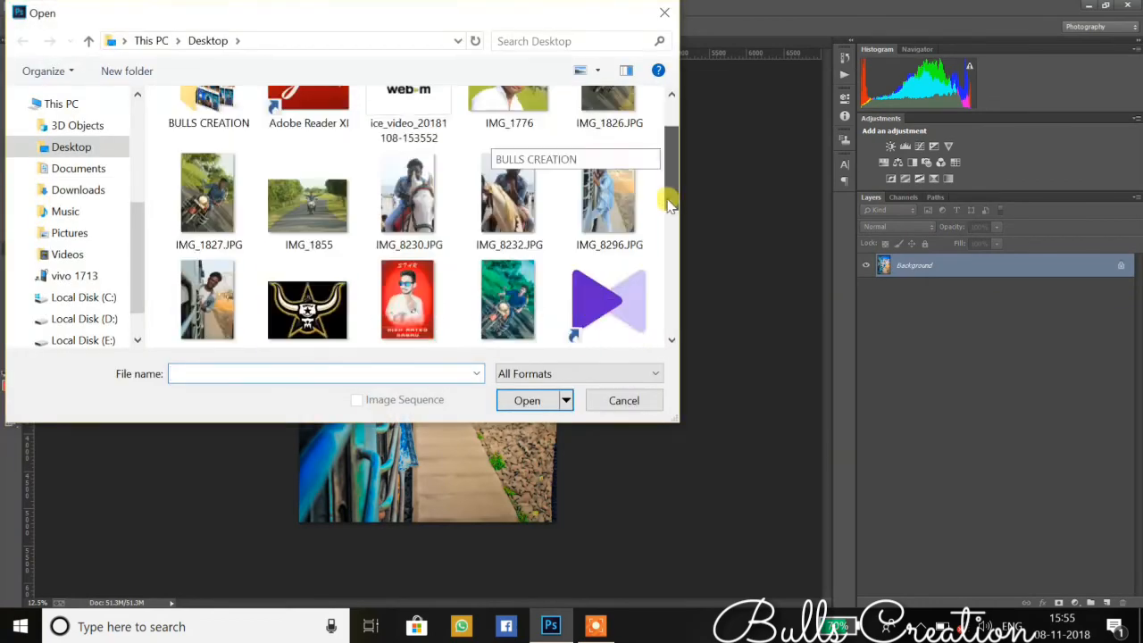
{"action": "scroll", "coordinate": [669, 204], "scroll_direction": "down", "scroll_amount": 3}
{"action": "left_click", "coordinate": [306, 112]}
{"action": "left_click", "coordinate": [523, 400]}
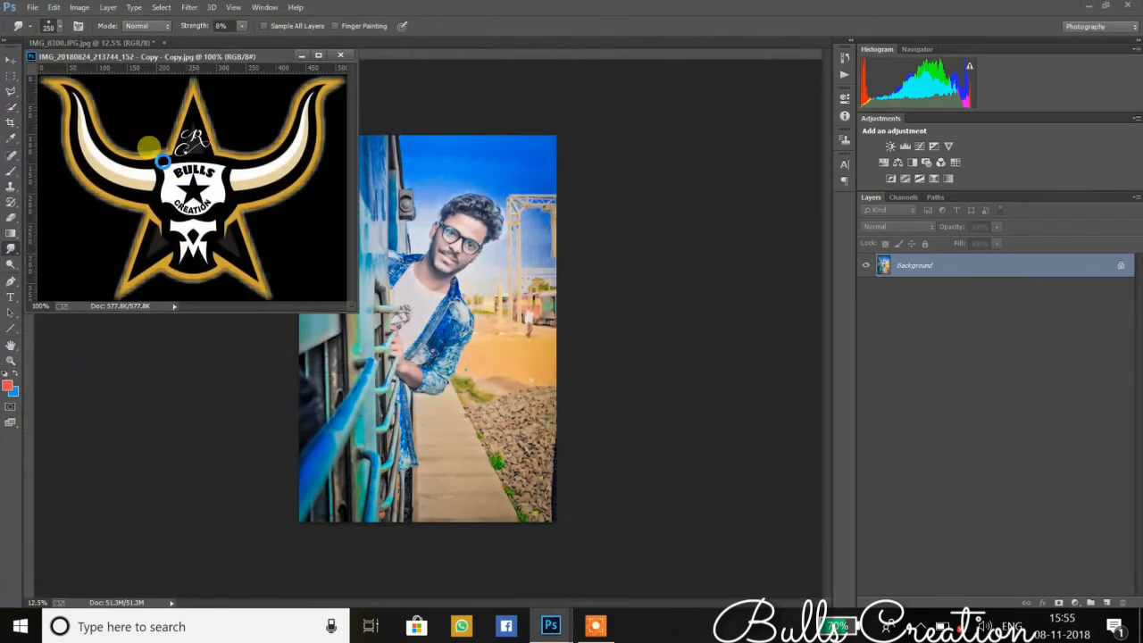
Remove the black background around the logo with the Magic Eraser tool.
{"action": "left_click", "coordinate": [13, 217]}
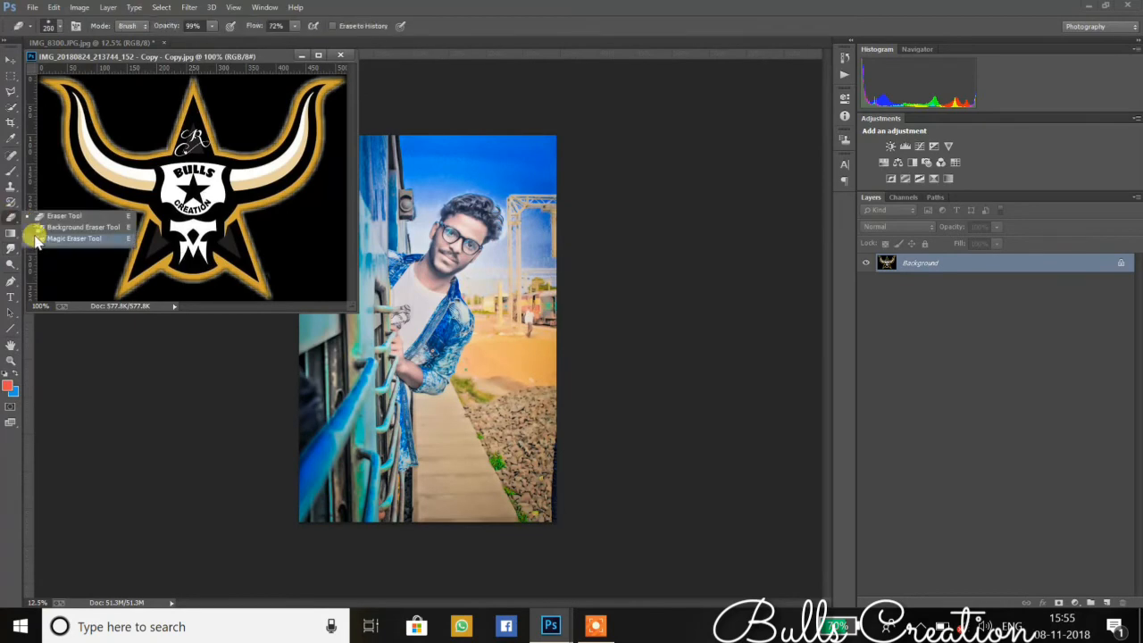
{"action": "left_click", "coordinate": [36, 239]}
{"action": "left_click", "coordinate": [56, 217]}
Copy the cut-out logo into the train portrait and close the logo file without saving.
{"action": "left_click", "coordinate": [11, 60]}
{"action": "left_click_drag", "start_coordinate": [196, 187], "coordinate": [505, 242]}
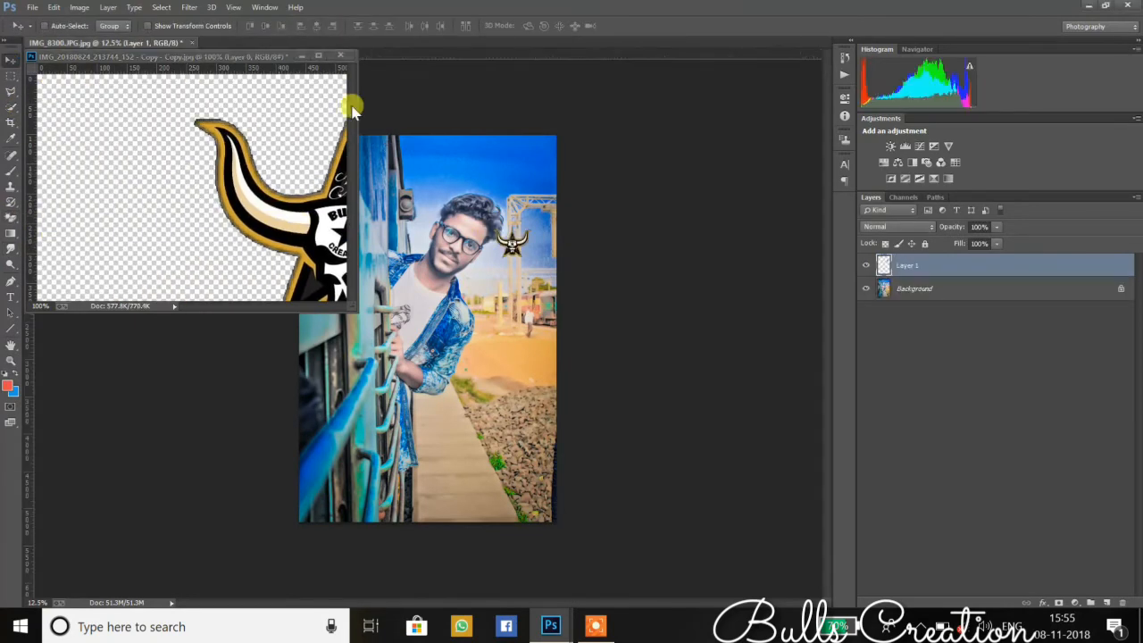
{"action": "left_click", "coordinate": [340, 55]}
{"action": "left_click", "coordinate": [589, 244]}
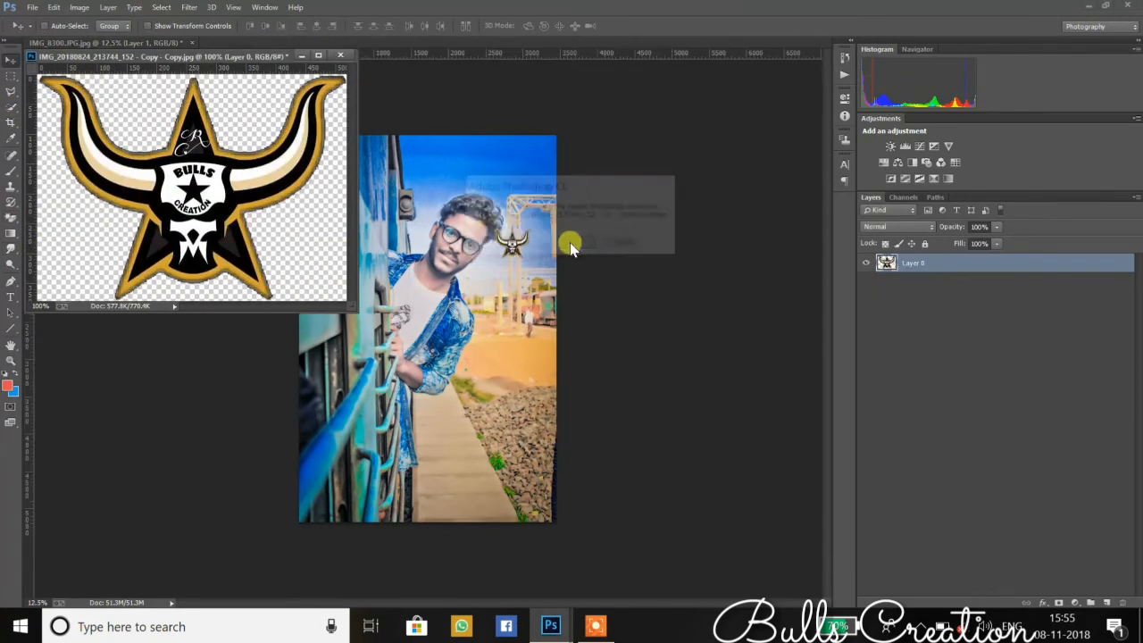
Move the logo to the upper-right corner of the photo's sky and scale it down to about 47%.
{"action": "left_click_drag", "start_coordinate": [511, 240], "coordinate": [538, 151]}
{"action": "key", "text": "ctrl+plus"}
{"action": "key", "text": "ctrl+plus"}
{"action": "key", "text": "ctrl+plus"}
{"action": "key", "text": "ctrl+plus"}
{"action": "key", "text": "ctrl+plus"}
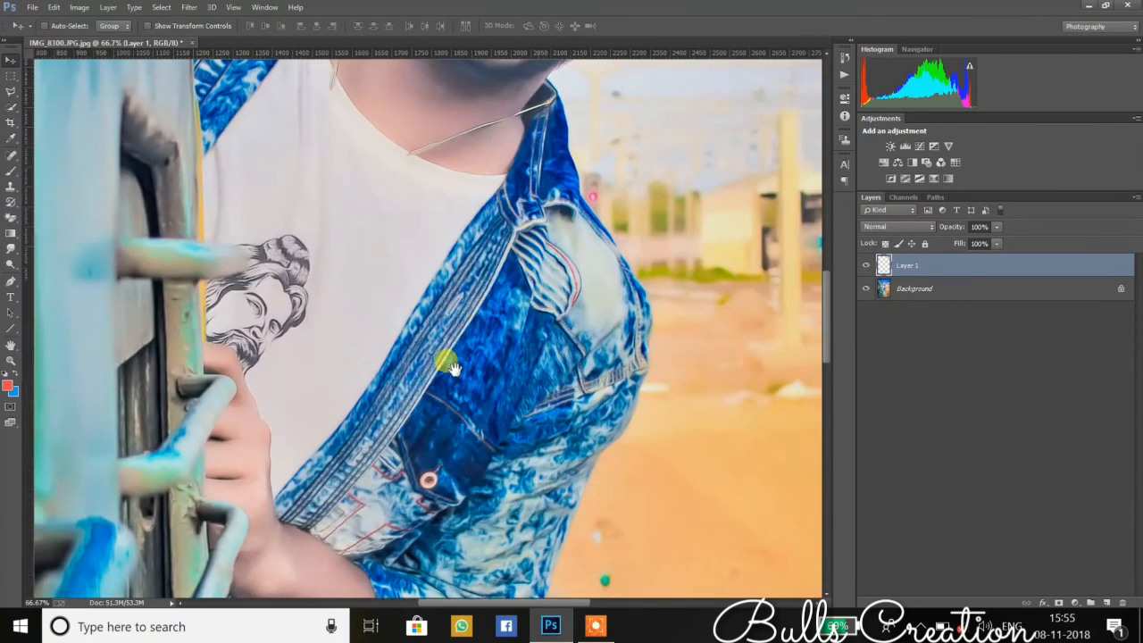
{"action": "left_click_drag", "start_coordinate": [448, 363], "coordinate": [358, 536]}
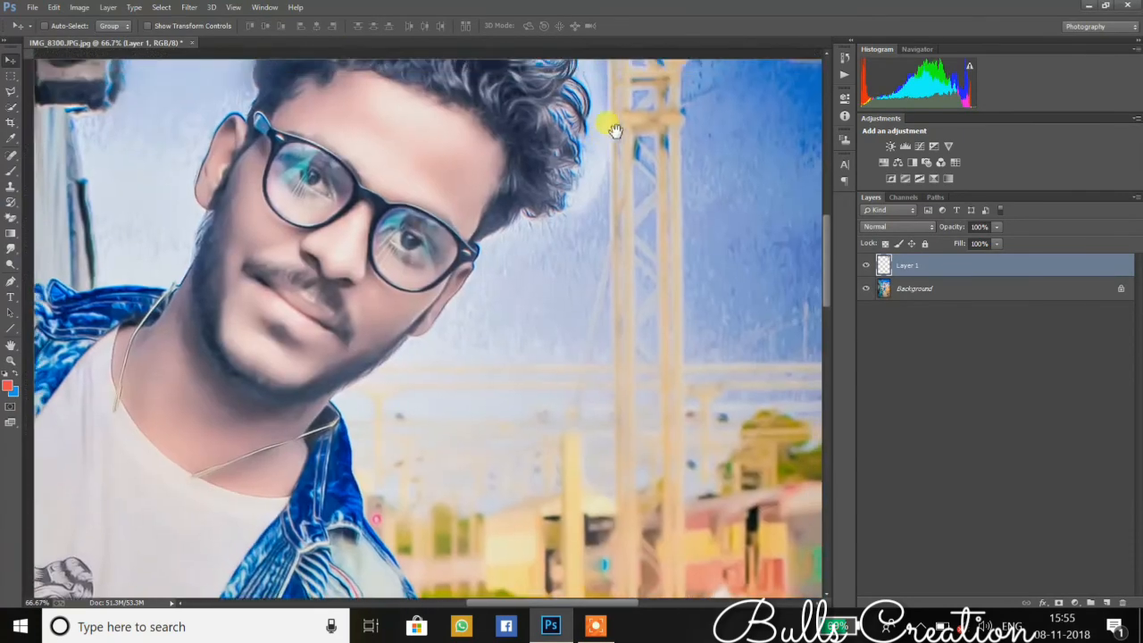
{"action": "left_click_drag", "start_coordinate": [613, 125], "coordinate": [500, 535]}
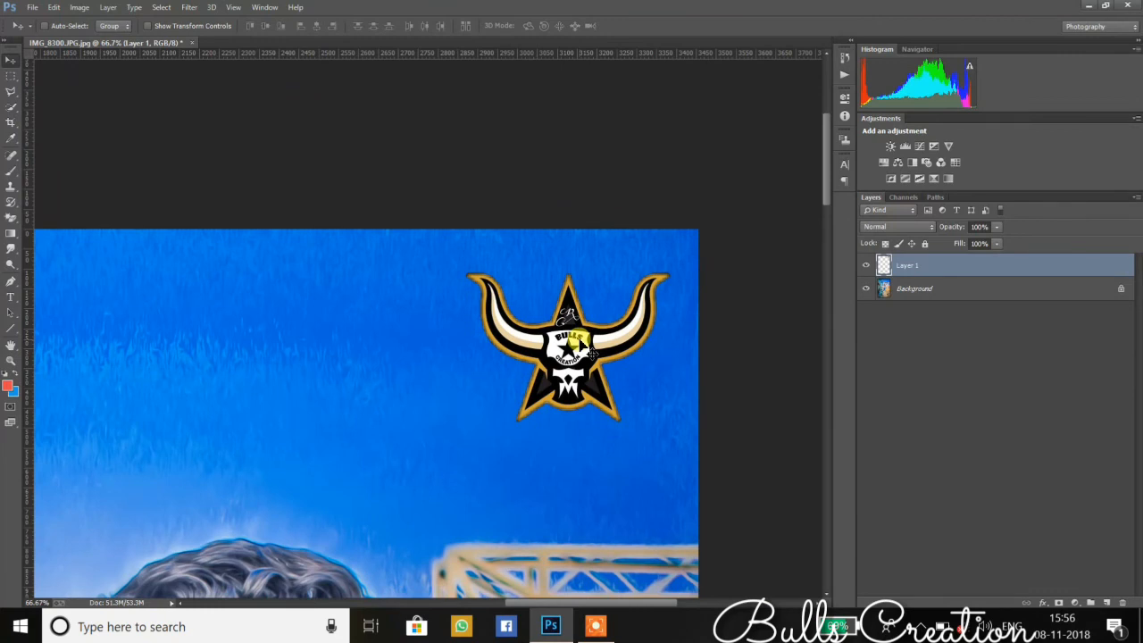
{"action": "key", "text": "ctrl+t"}
{"action": "mouse_move", "coordinate": [641, 290]}
{"action": "left_mouse_down"}
{"action": "mouse_move", "coordinate": [686, 258]}
{"action": "mouse_move", "coordinate": [644, 310]}
{"action": "mouse_move", "coordinate": [642, 268]}
{"action": "left_mouse_up"}
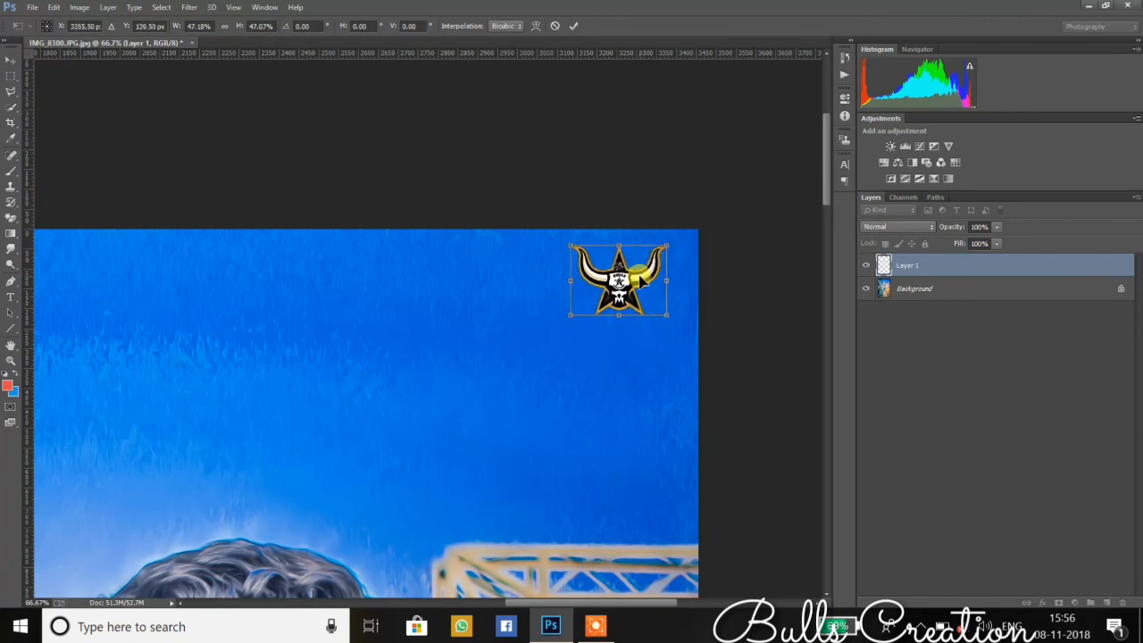
{"action": "key", "text": "Return"}
Add the caption BULLS CREATION directly beneath the logo and set its font size to 23 pt.
{"action": "left_click", "coordinate": [7, 297]}
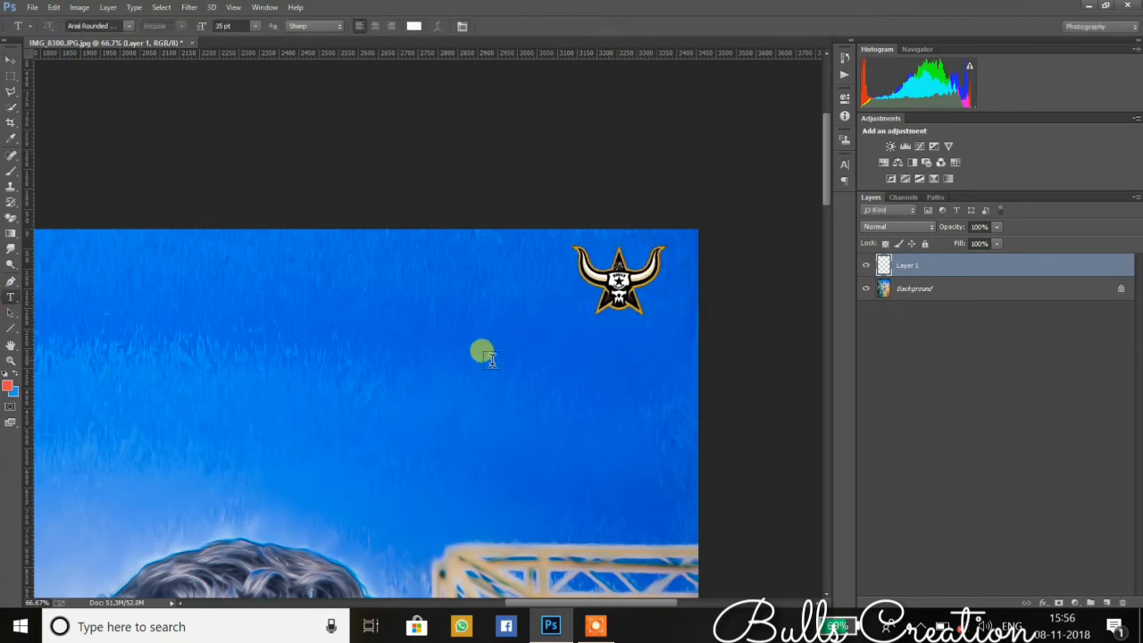
{"action": "left_click", "coordinate": [568, 328]}
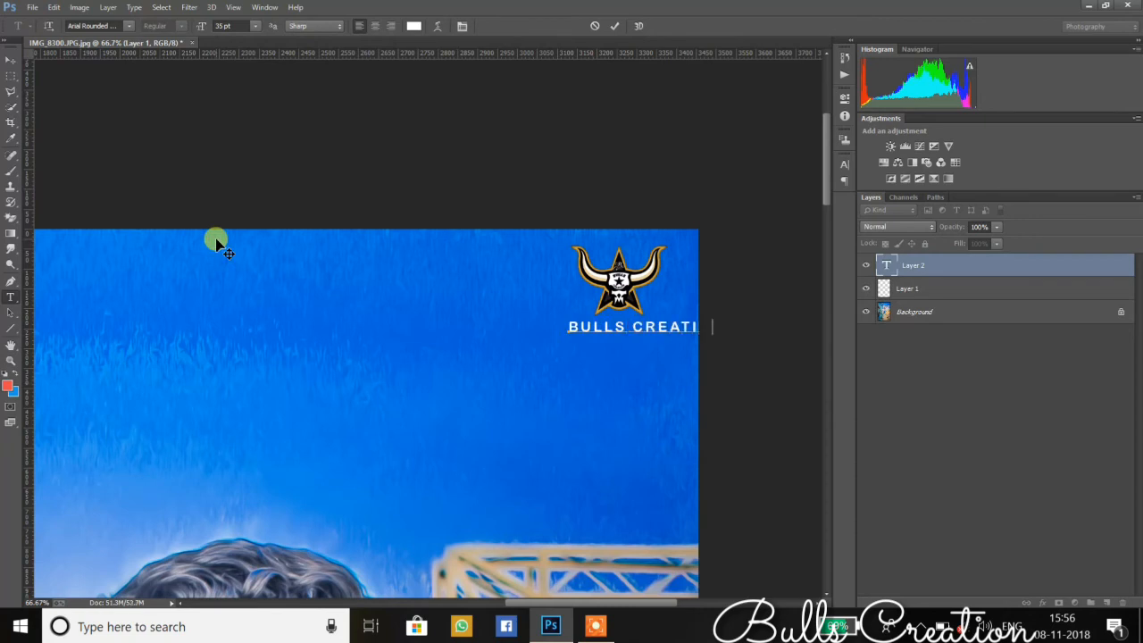
{"action": "left_click_drag", "start_coordinate": [742, 321], "coordinate": [538, 318]}
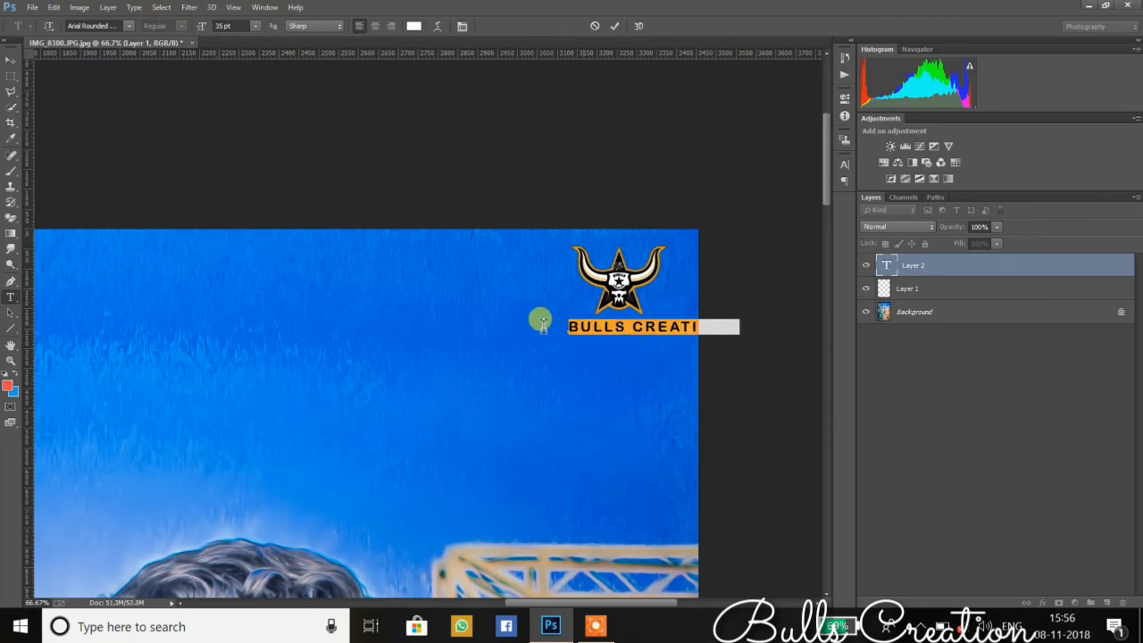
{"action": "key", "text": "Down"}
{"action": "key", "text": "Down"}
{"action": "key", "text": "Down"}
{"action": "key", "text": "Down"}
{"action": "key", "text": "Down"}
{"action": "key", "text": "Down"}
{"action": "key", "text": "Down"}
{"action": "key", "text": "Down"}
{"action": "key", "text": "Down"}
{"action": "key", "text": "Down"}
{"action": "key", "text": "Down"}
{"action": "key", "text": "Down"}
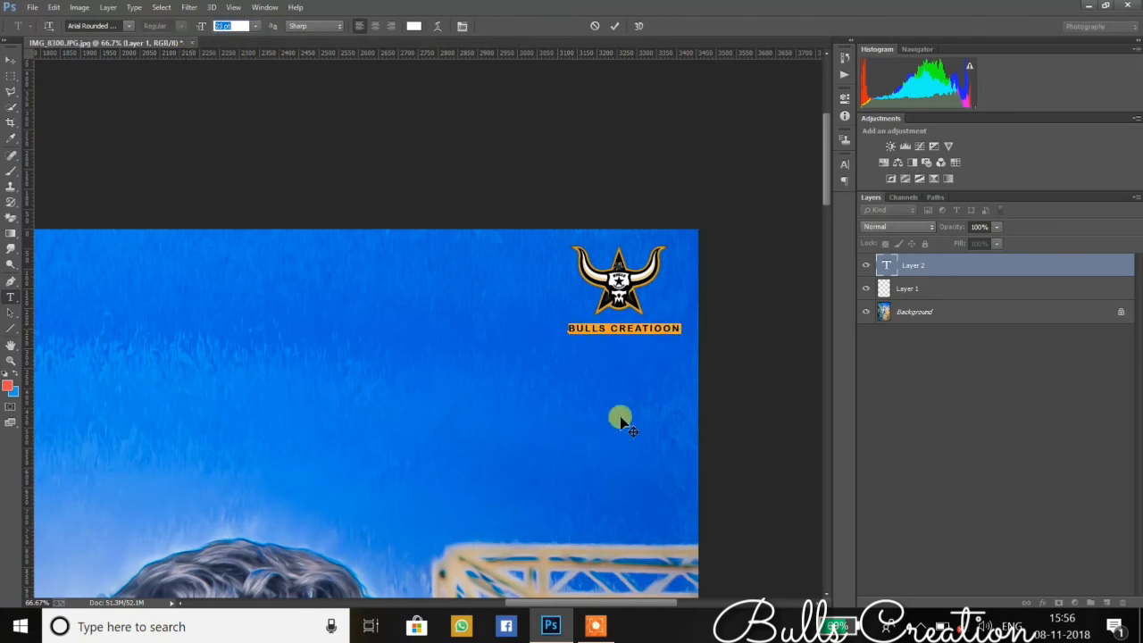
{"action": "left_click", "coordinate": [673, 329]}
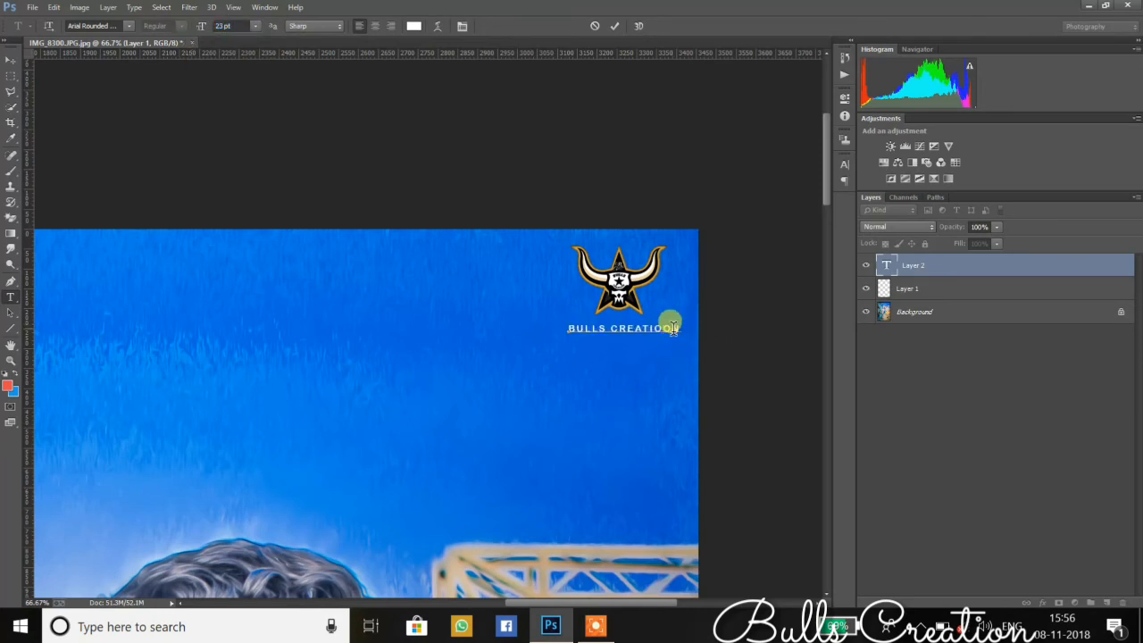
{"action": "left_click", "coordinate": [614, 26]}
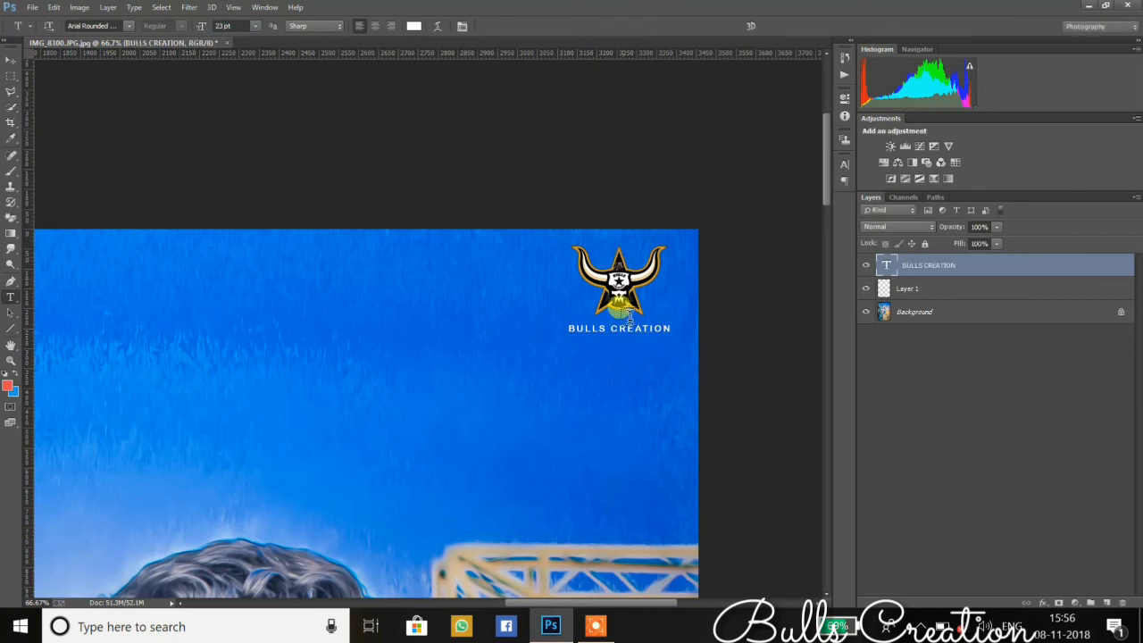
{"action": "left_click", "coordinate": [159, 404]}
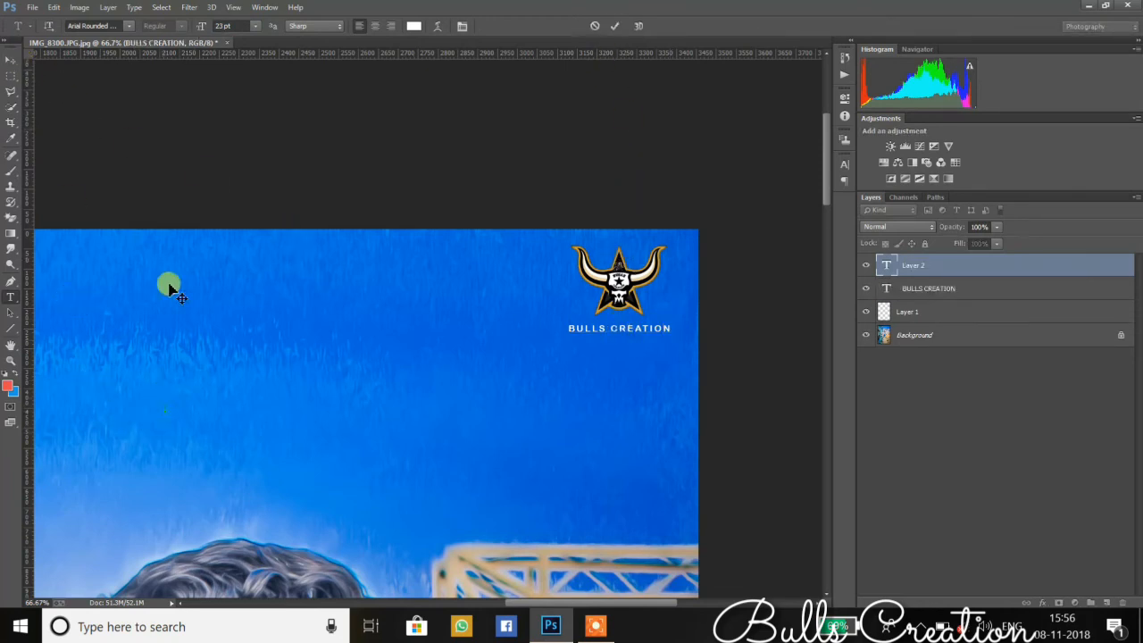
{"action": "left_click", "coordinate": [256, 30]}
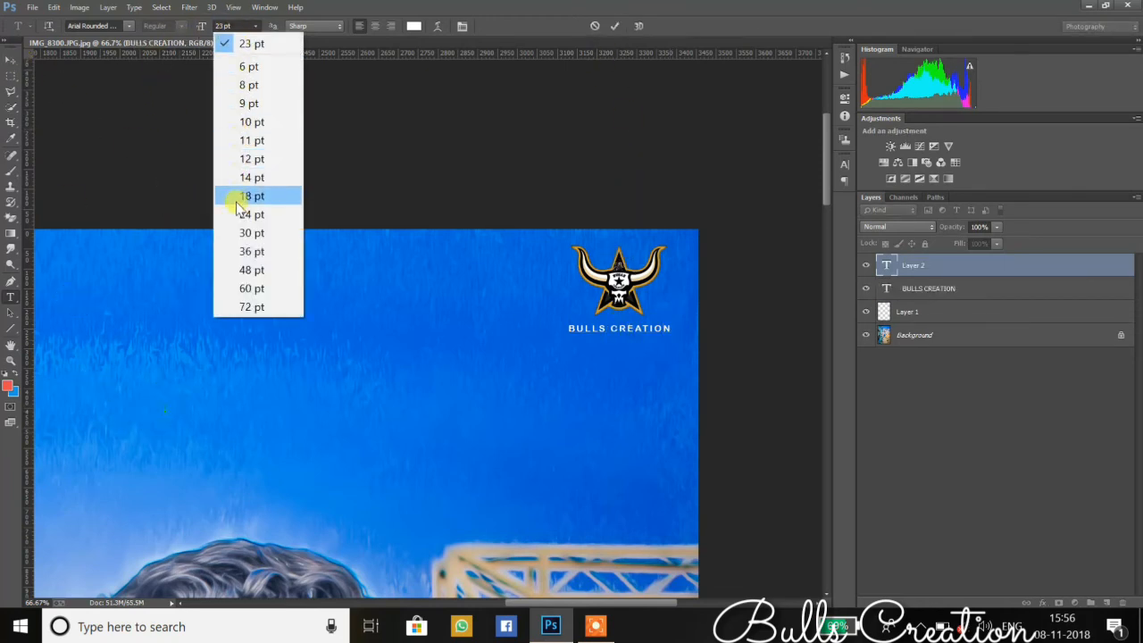
{"action": "left_click", "coordinate": [238, 231]}
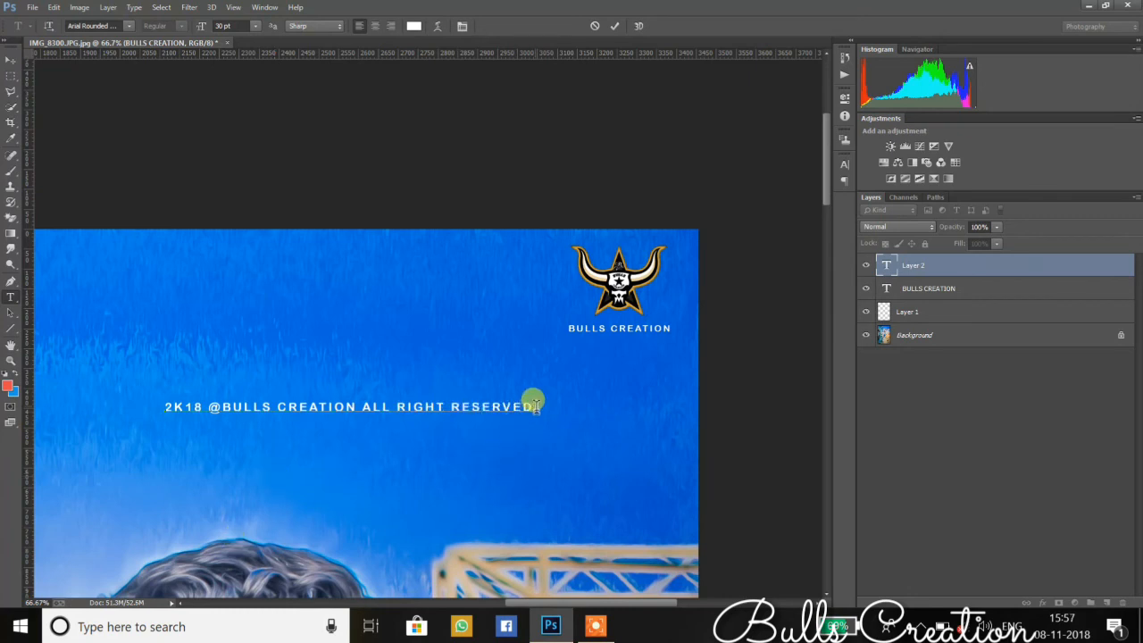
Enlarge the copyright text line to 36 pt.
{"action": "left_click_drag", "start_coordinate": [533, 407], "coordinate": [70, 225]}
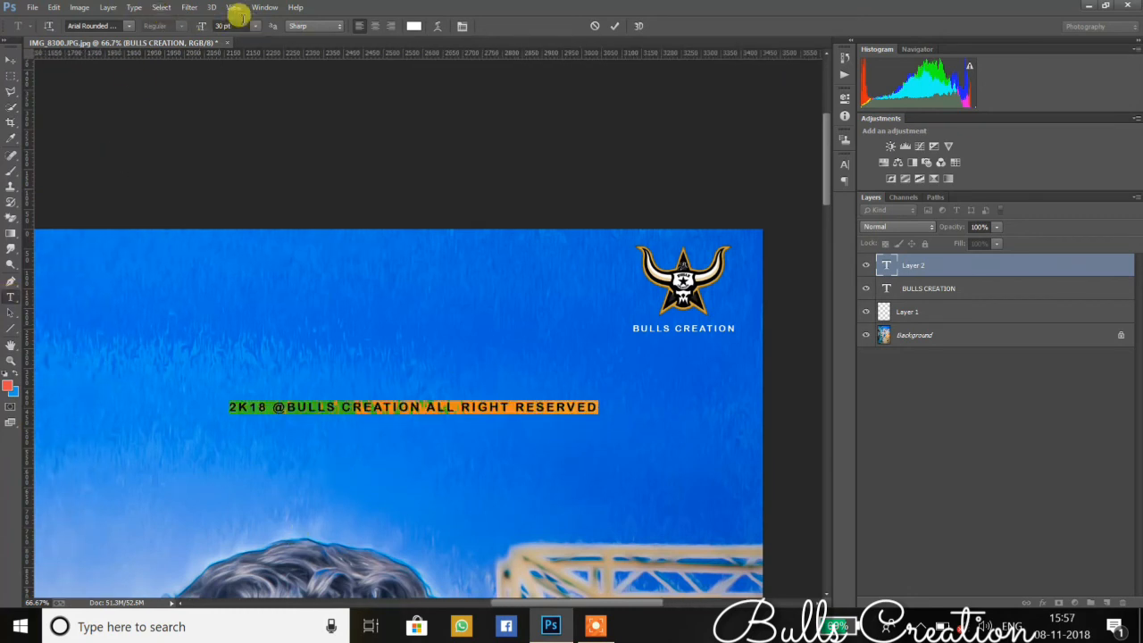
{"action": "left_click_drag", "start_coordinate": [241, 21], "coordinate": [184, 33]}
{"action": "key", "text": "Up"}
{"action": "key", "text": "Up"}
{"action": "key", "text": "Up"}
{"action": "key", "text": "Up"}
{"action": "key", "text": "Up"}
{"action": "key", "text": "Up"}
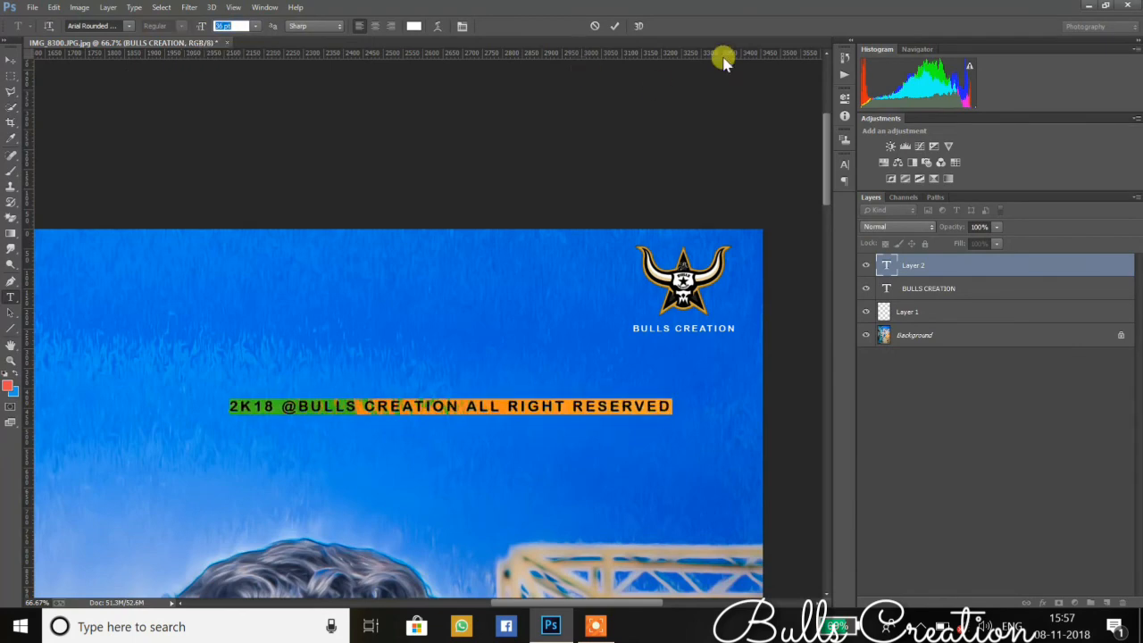
{"action": "left_click", "coordinate": [615, 26]}
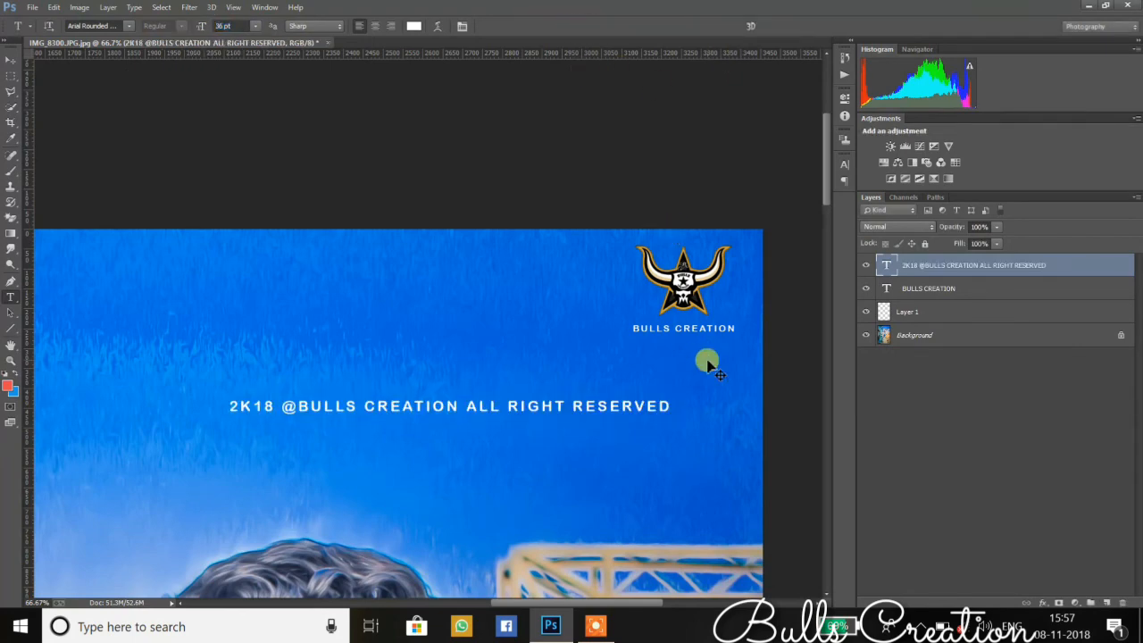
Move the copyright text from the sky to the lower part of the photo, across the path and gravel.
{"action": "key", "text": "ctrl+0"}
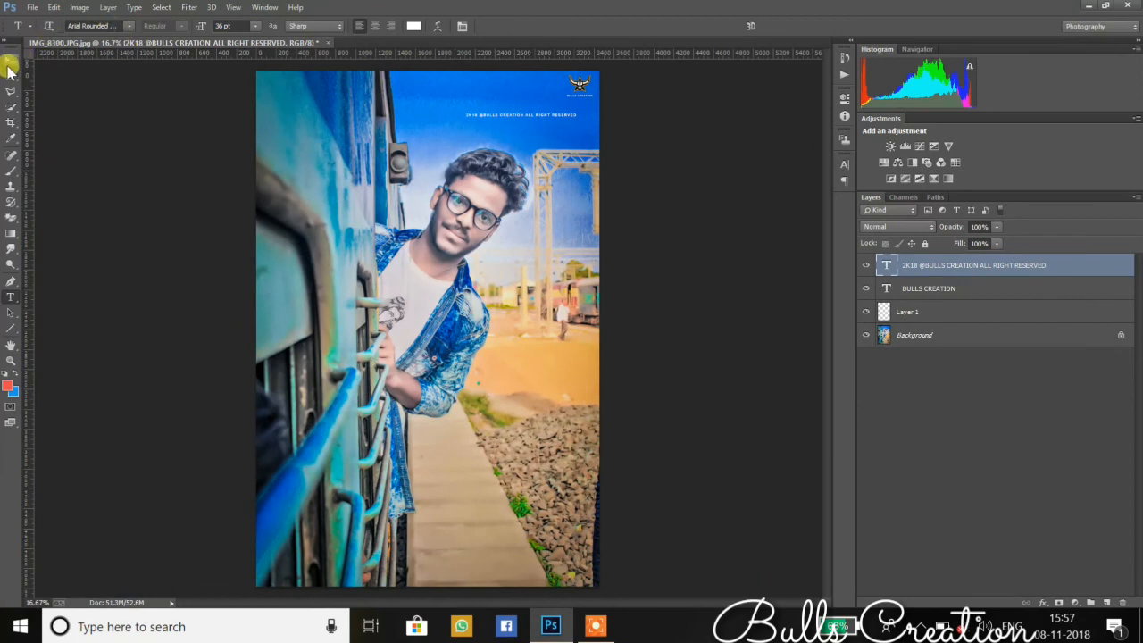
{"action": "left_click", "coordinate": [9, 63]}
{"action": "left_click_drag", "start_coordinate": [558, 130], "coordinate": [530, 487]}
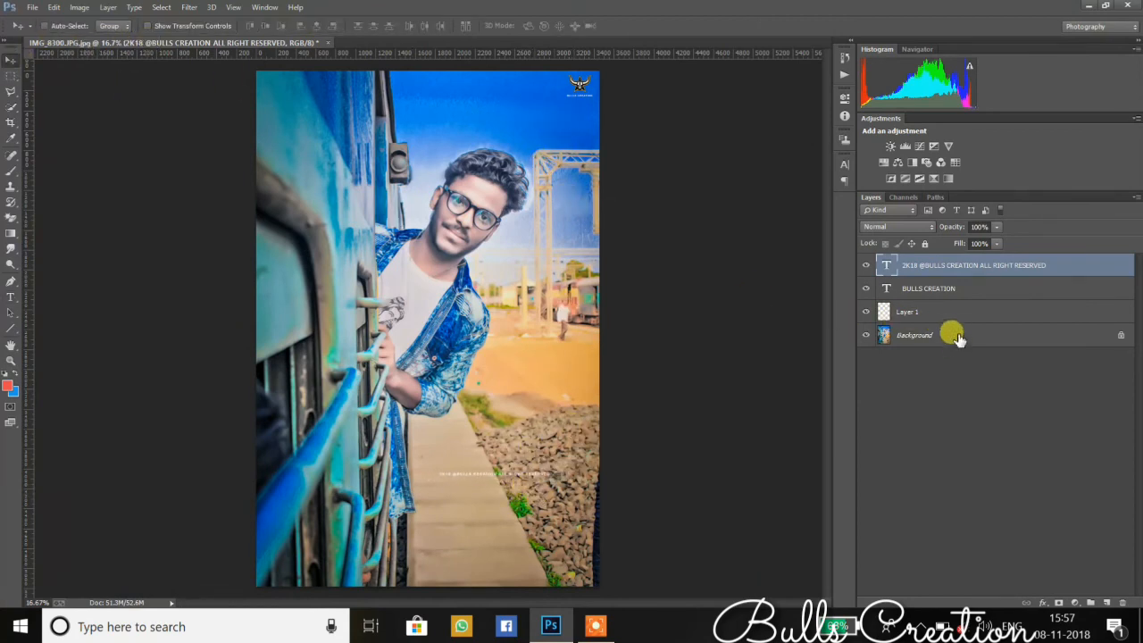
Flatten the text, logo and background layers into a single image.
{"action": "right_click", "coordinate": [926, 263]}
{"action": "left_click", "coordinate": [1002, 370]}
{"action": "right_click", "coordinate": [955, 335]}
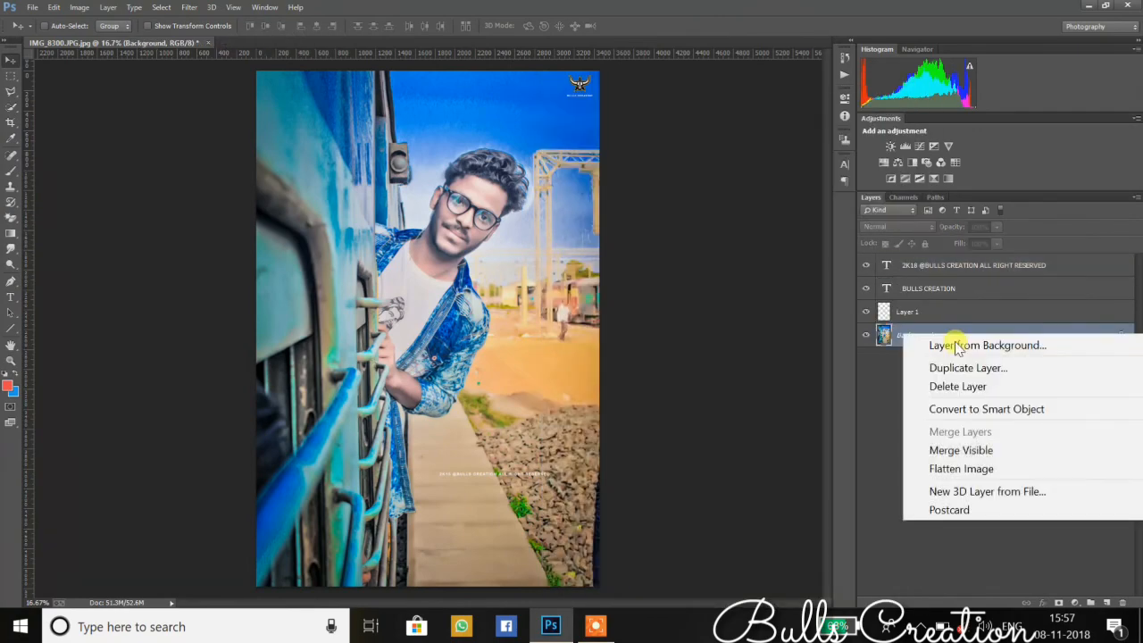
{"action": "left_click", "coordinate": [961, 468]}
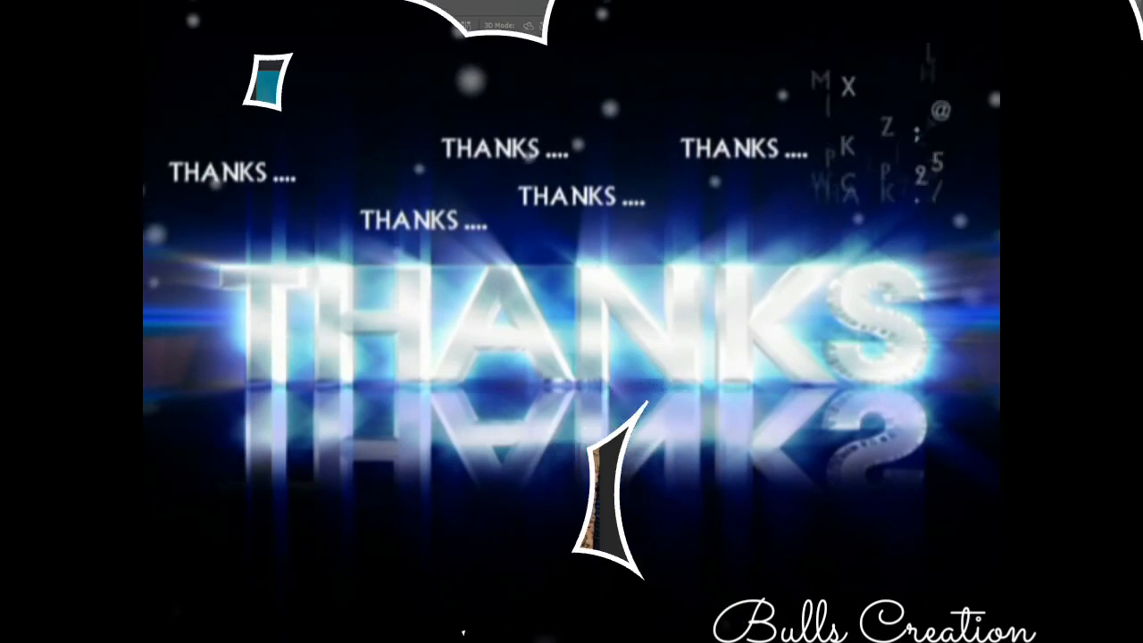